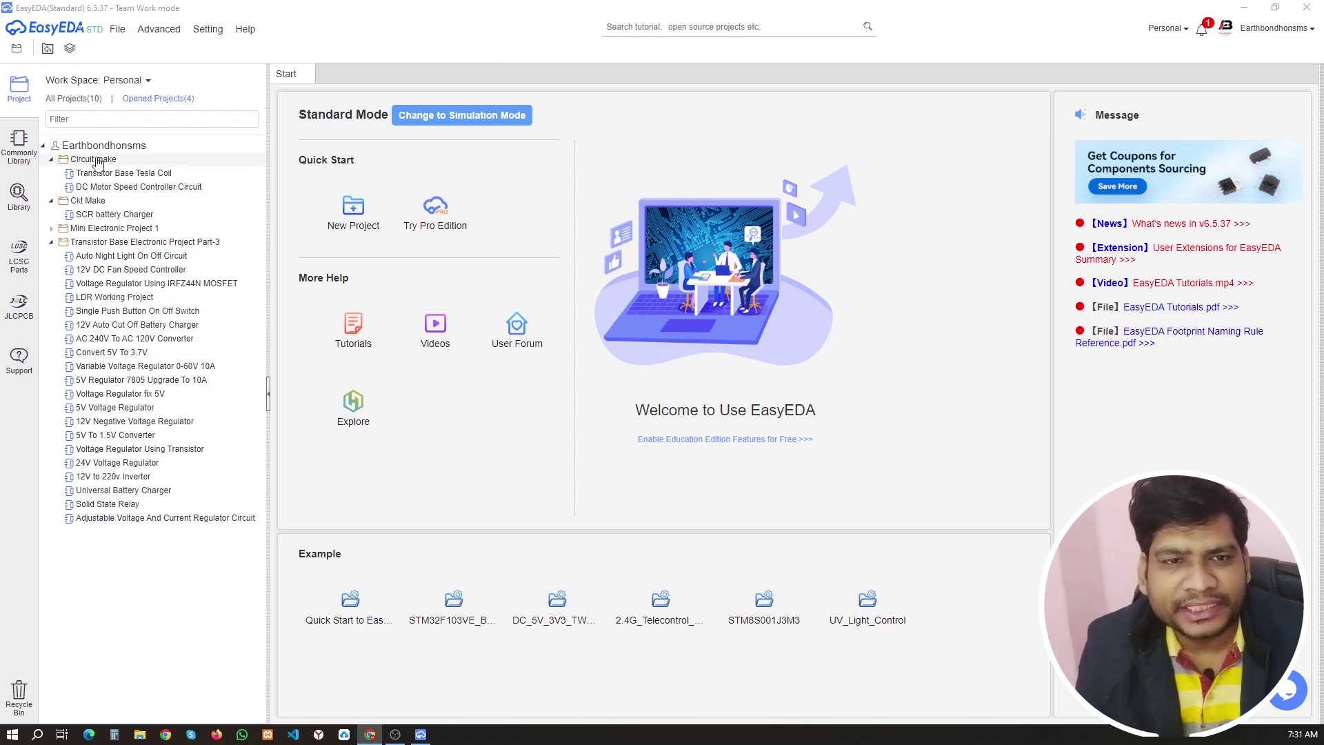
- Add a new schematic sheet alongside the DC Motor Speed Controller Circuit and set its title block text to "Transformer less Power Supply"
left_click(154, 186)
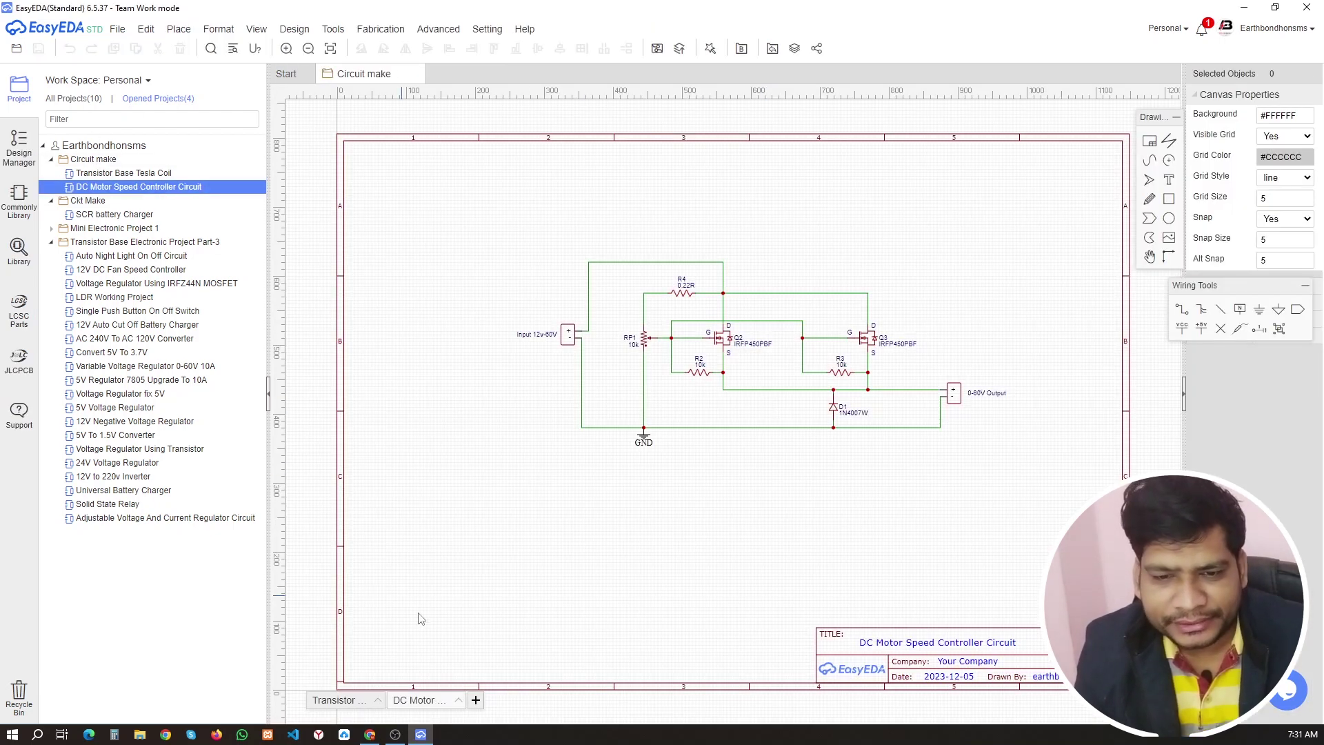
left_click(475, 700)
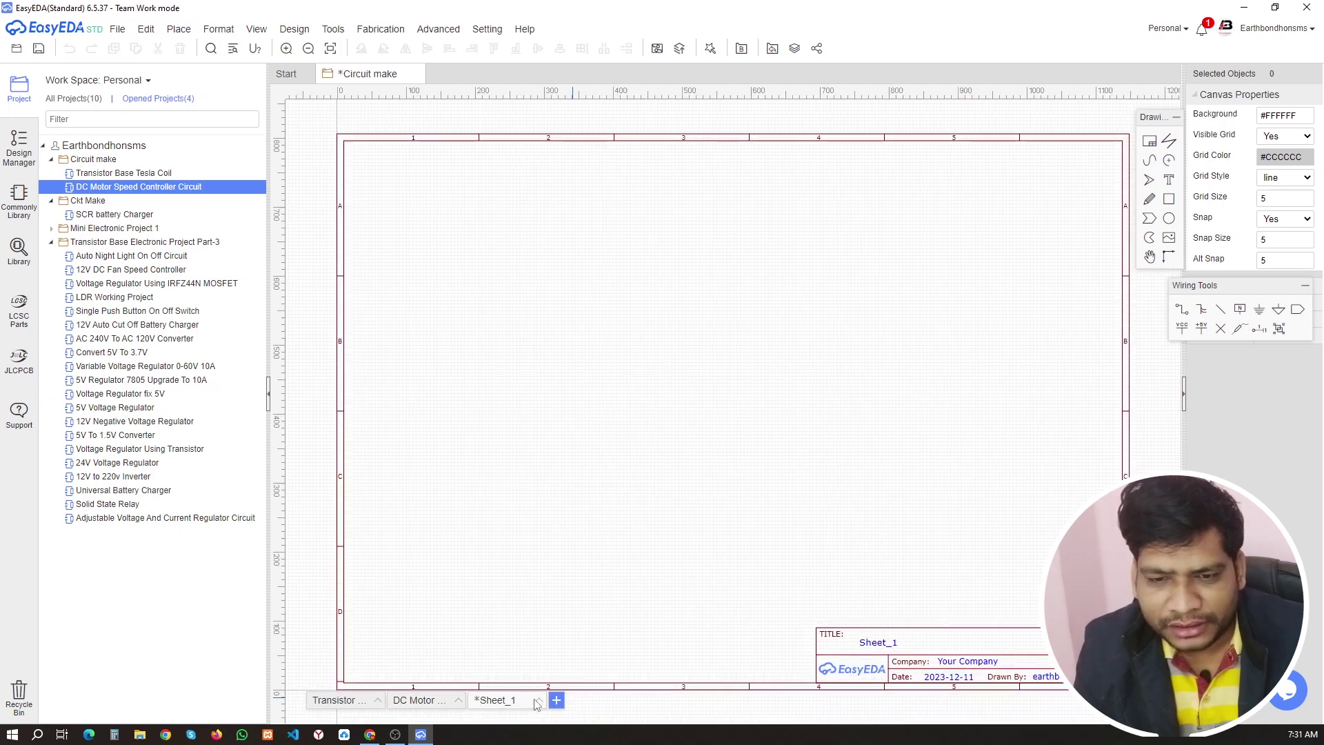
double_click(880, 643)
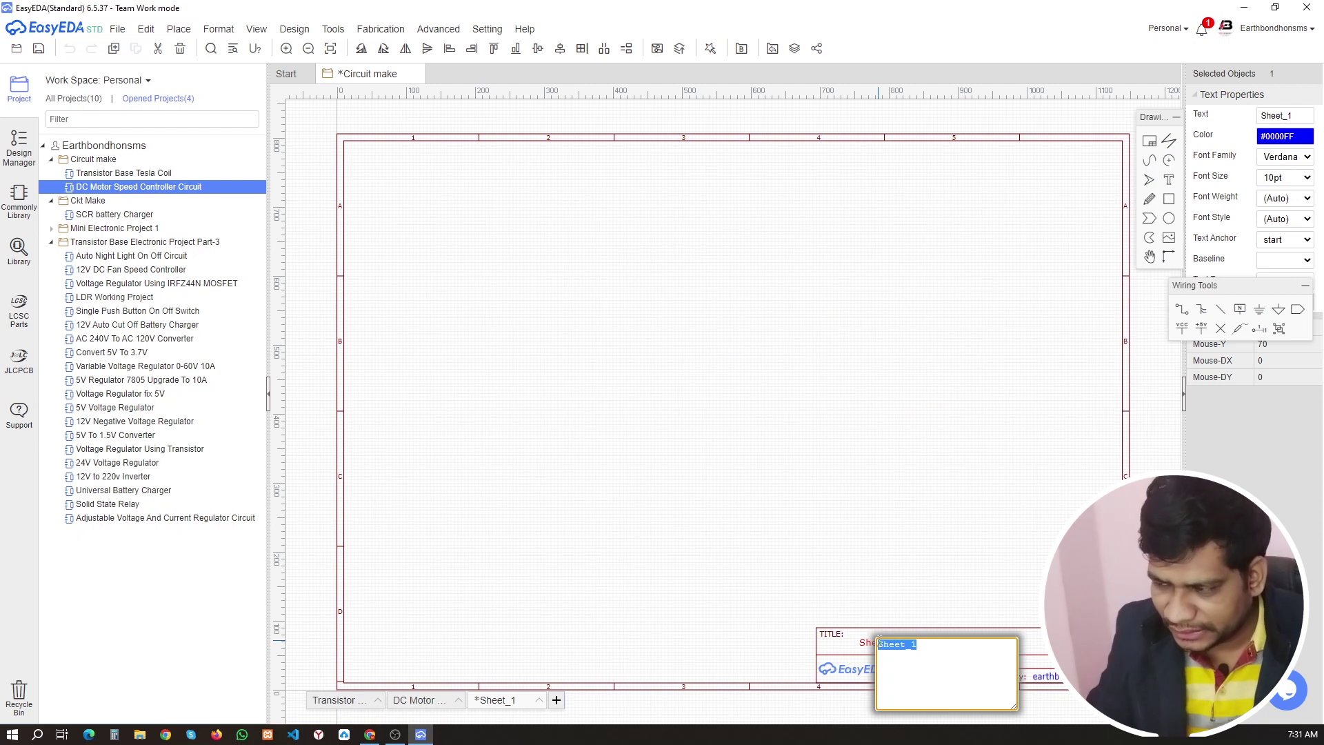
key("BackSpace")
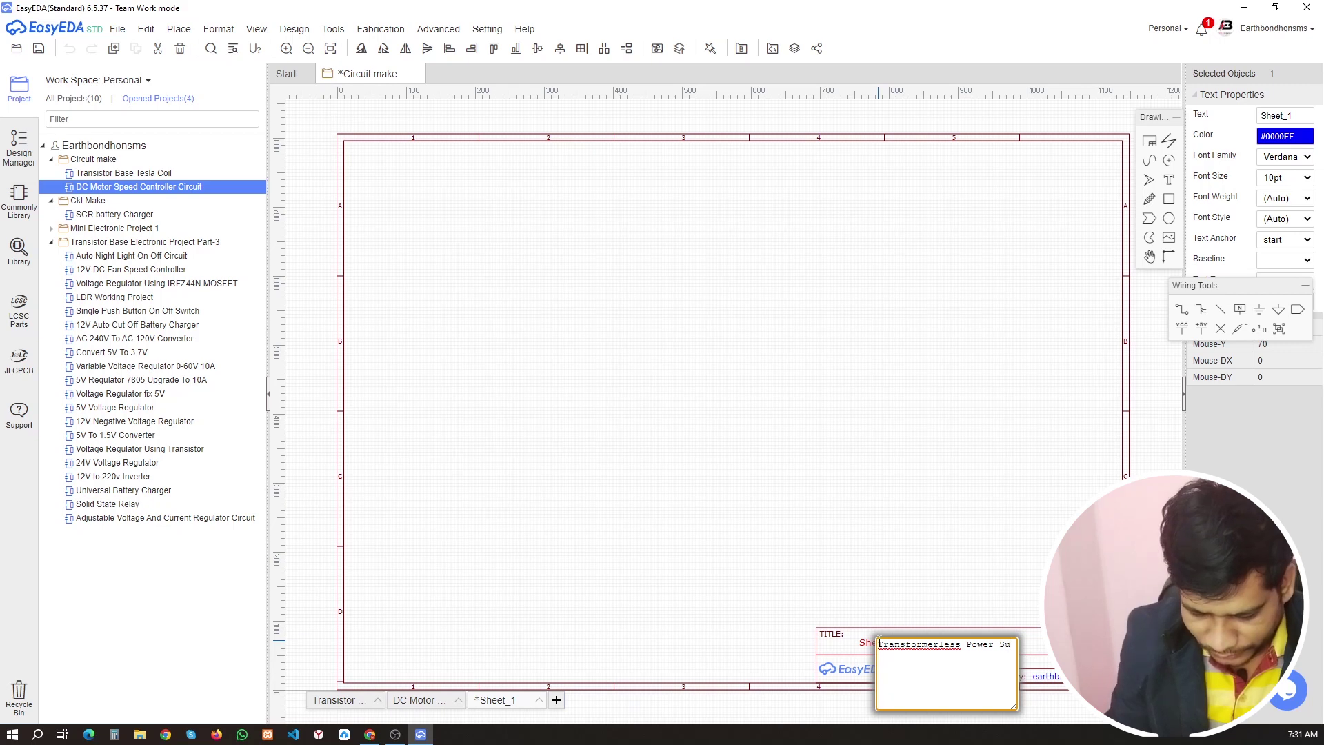
type("pply")
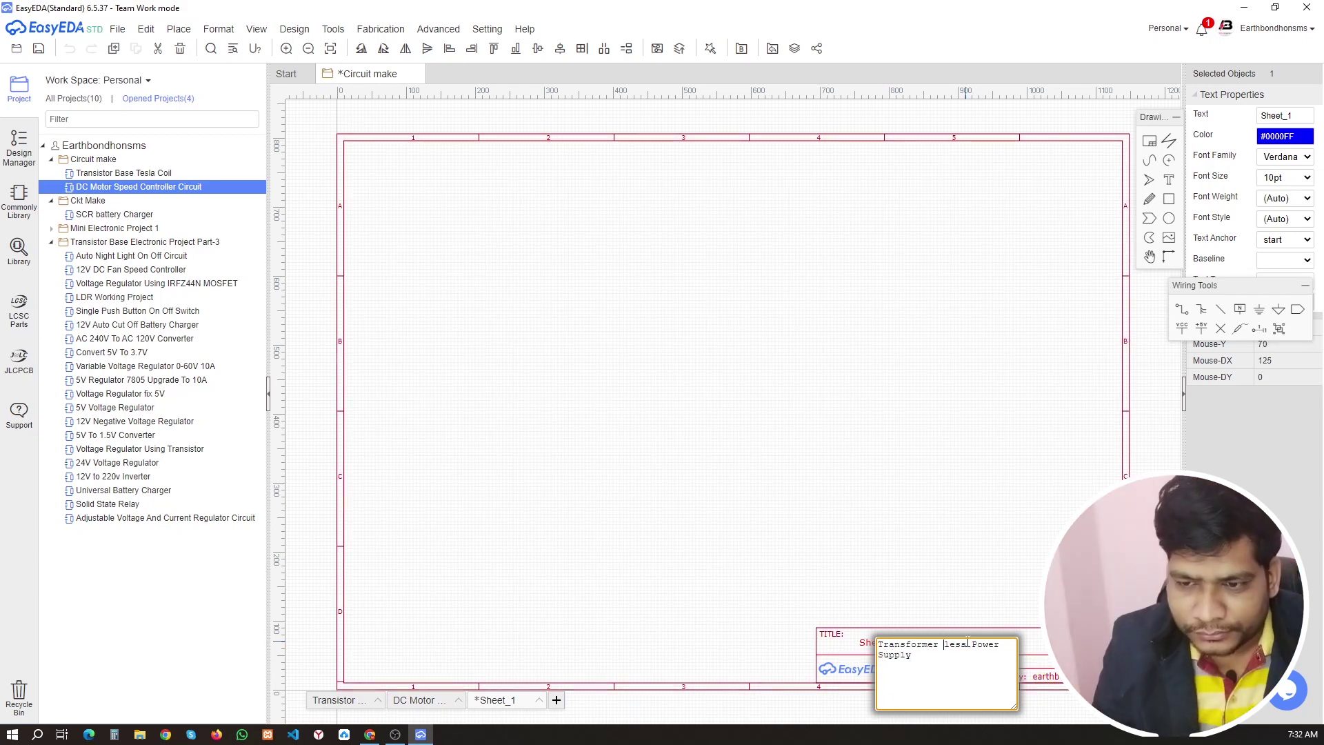
key("ctrl+a")
left_click(912, 558)
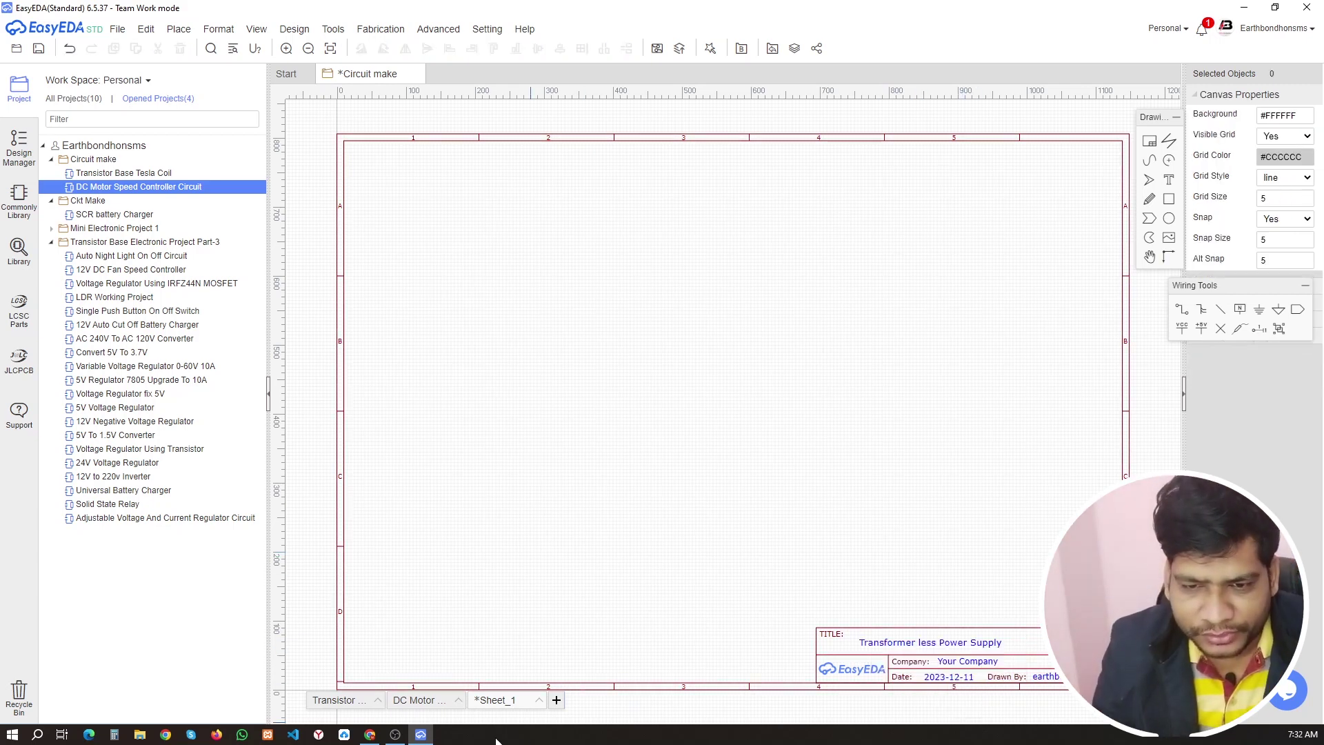
- Rename the new sheet itself from Sheet_1 to "Transformer less Power Supply"
double_click(505, 701)
key("ctrl+v")
left_click(754, 469)
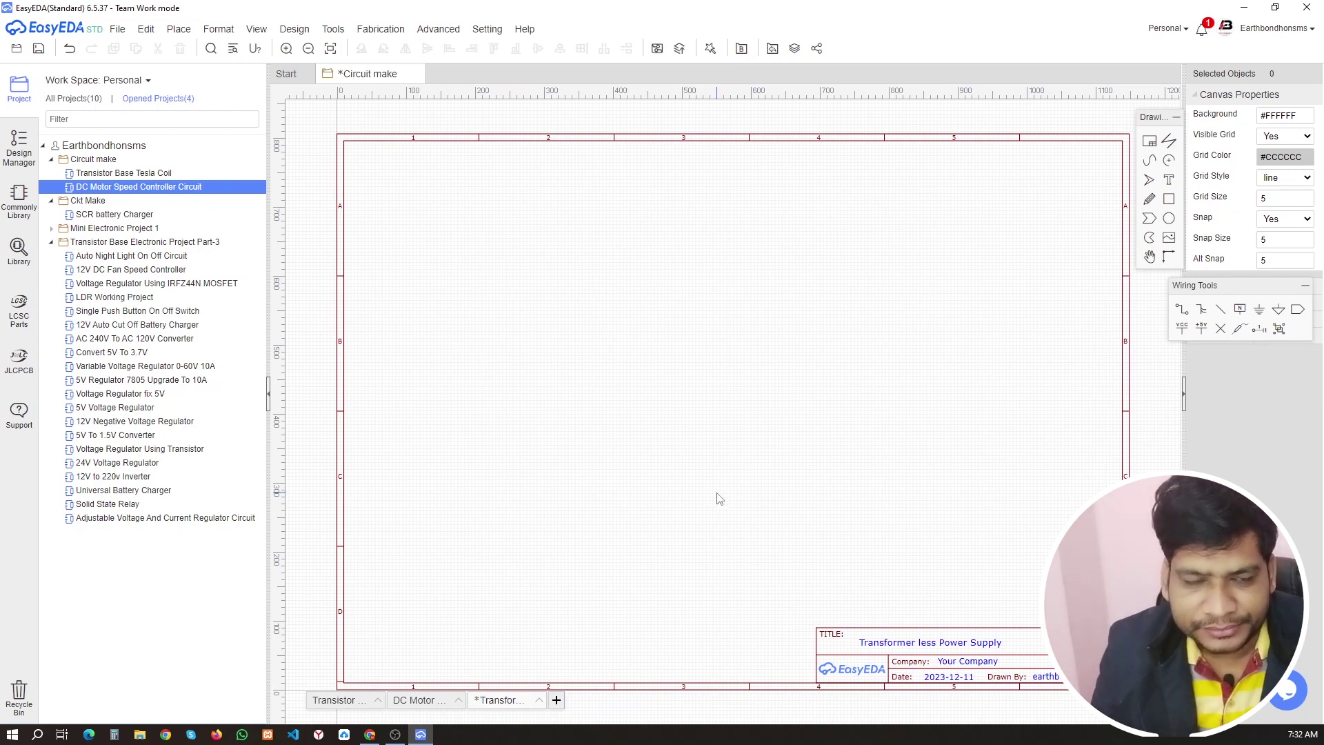
- Place four 1N4007W diodes in two rows of two, the upper pair facing right and the lower pair facing left
left_click(19, 207)
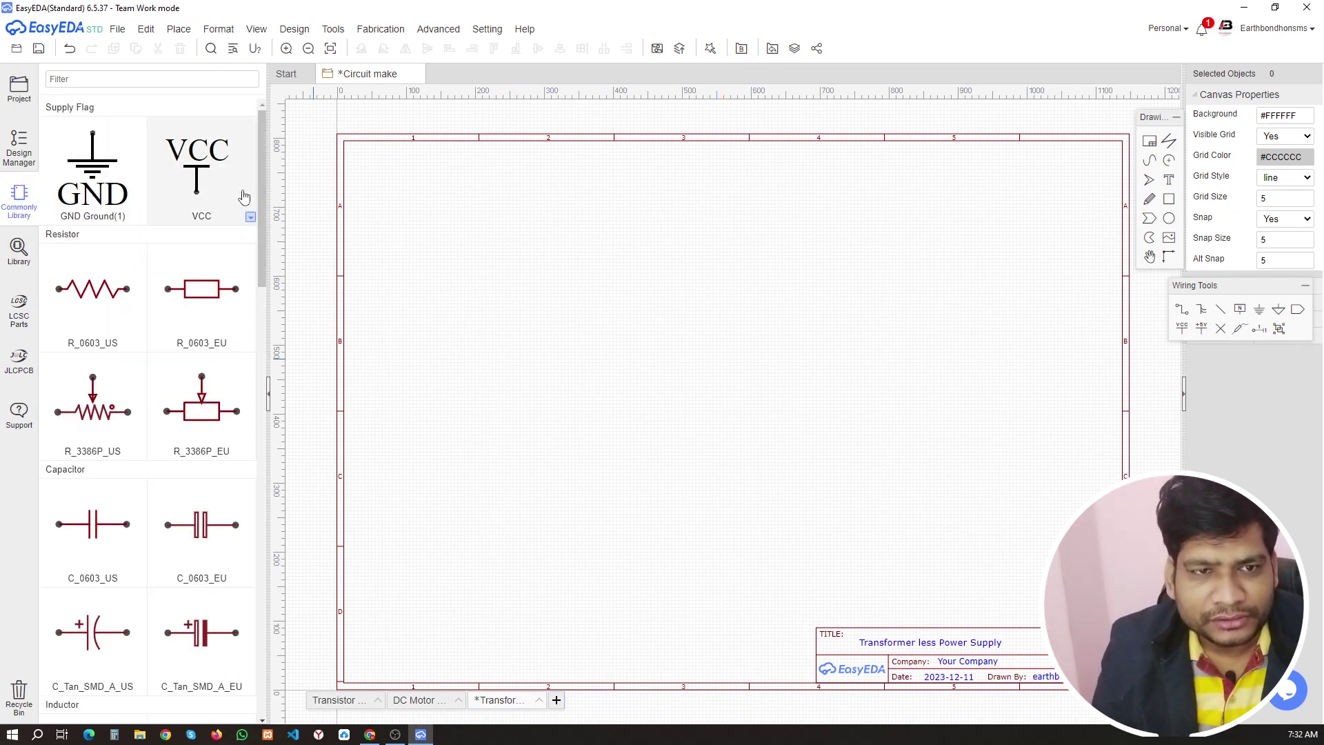
scroll(219, 355, "down", 15)
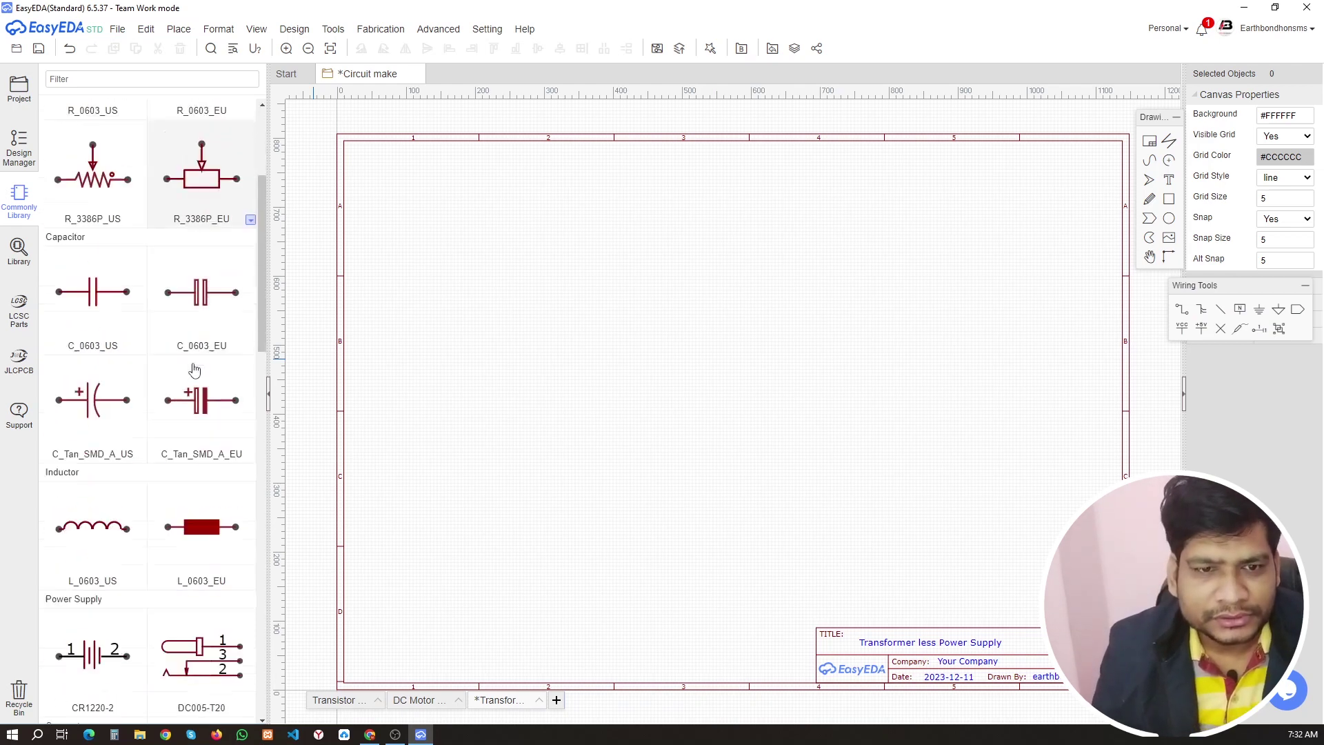
scroll(194, 398, "down", 7)
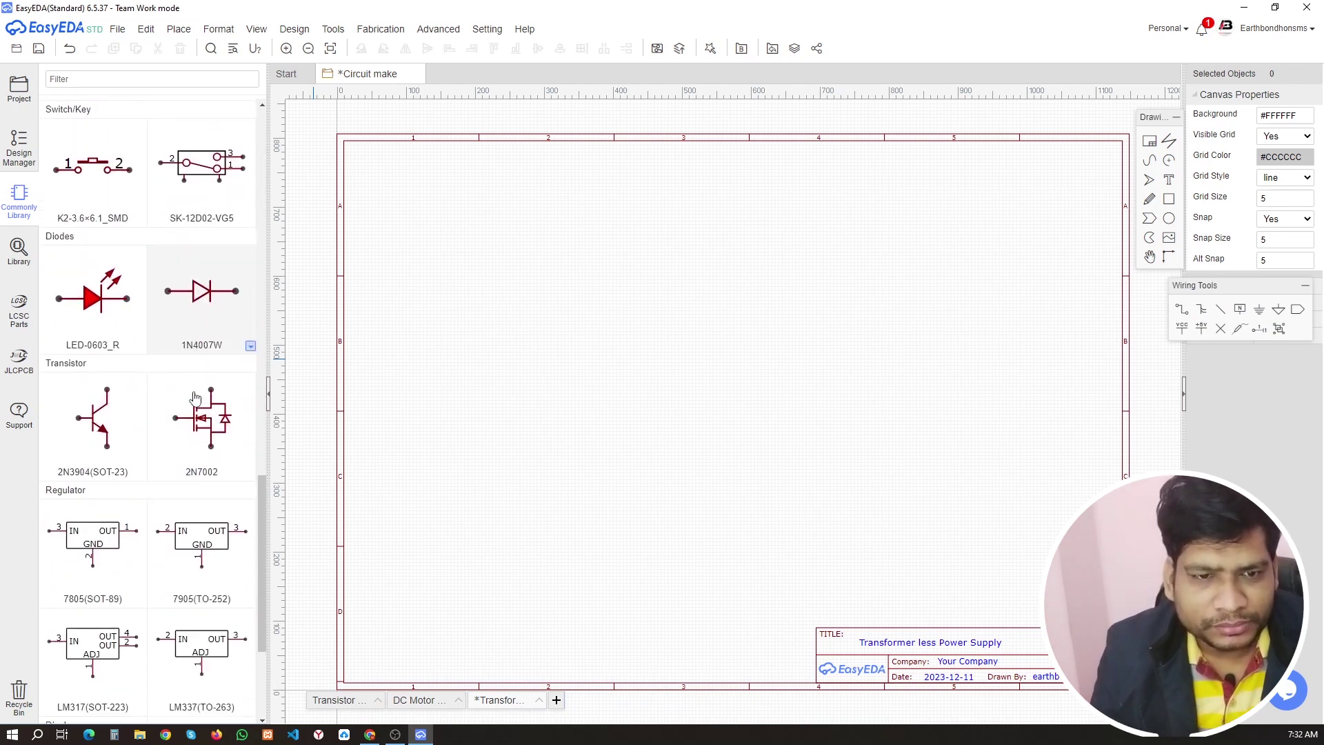
scroll(185, 383, "up", 12)
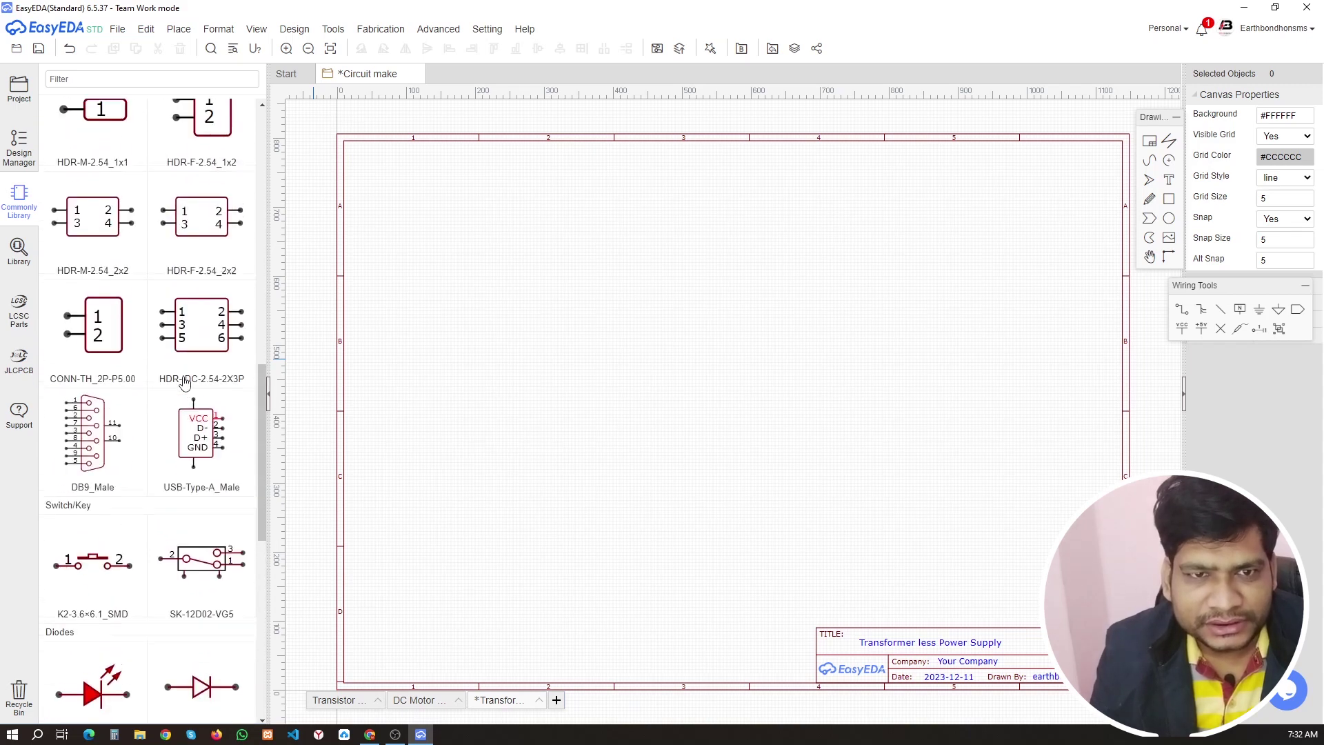
scroll(186, 384, "down", 14)
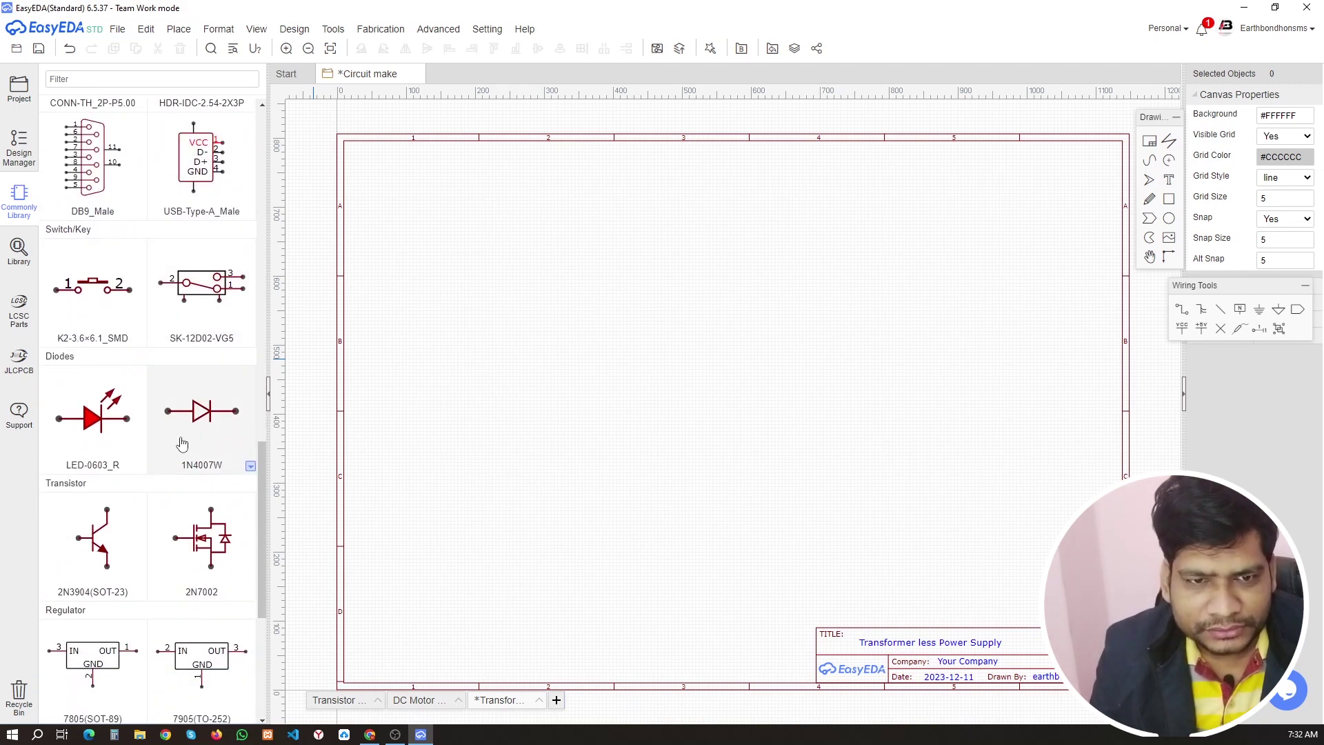
left_click(205, 424)
scroll(714, 349, "up", 3)
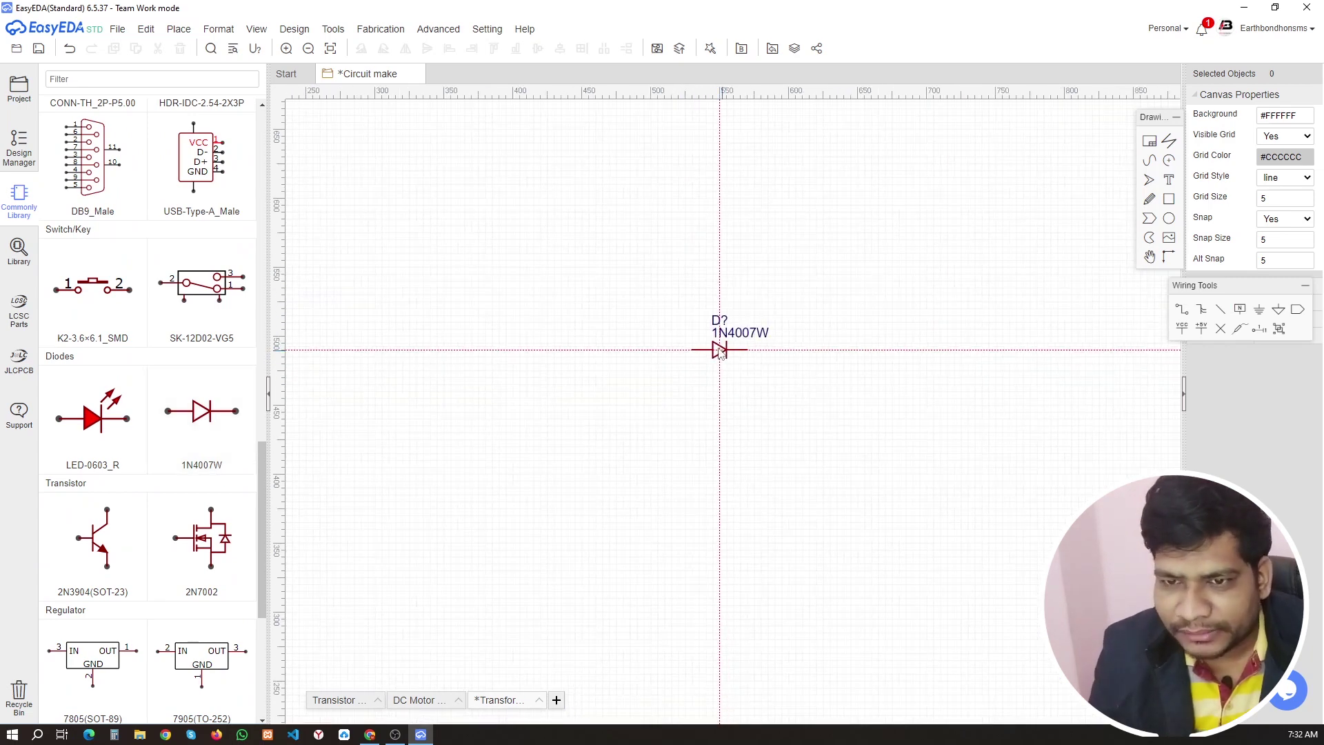
left_click(709, 343)
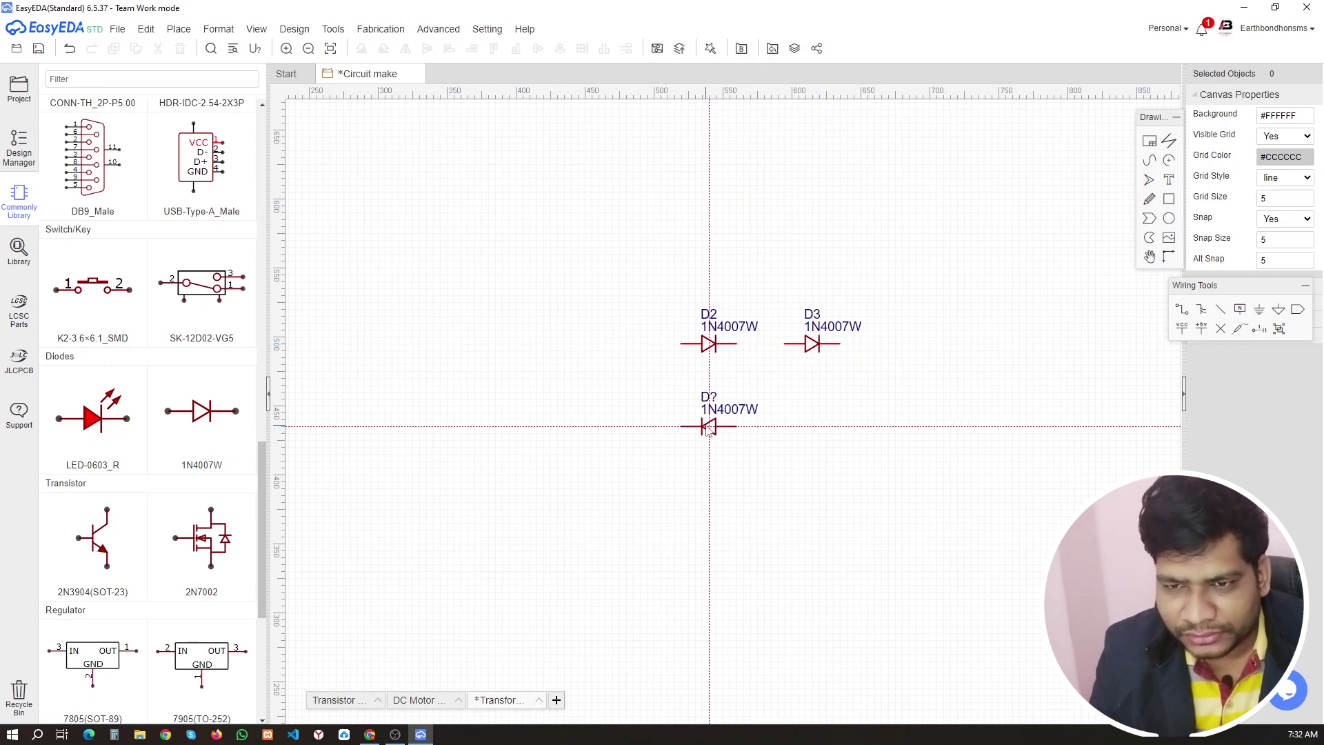
left_click(716, 421)
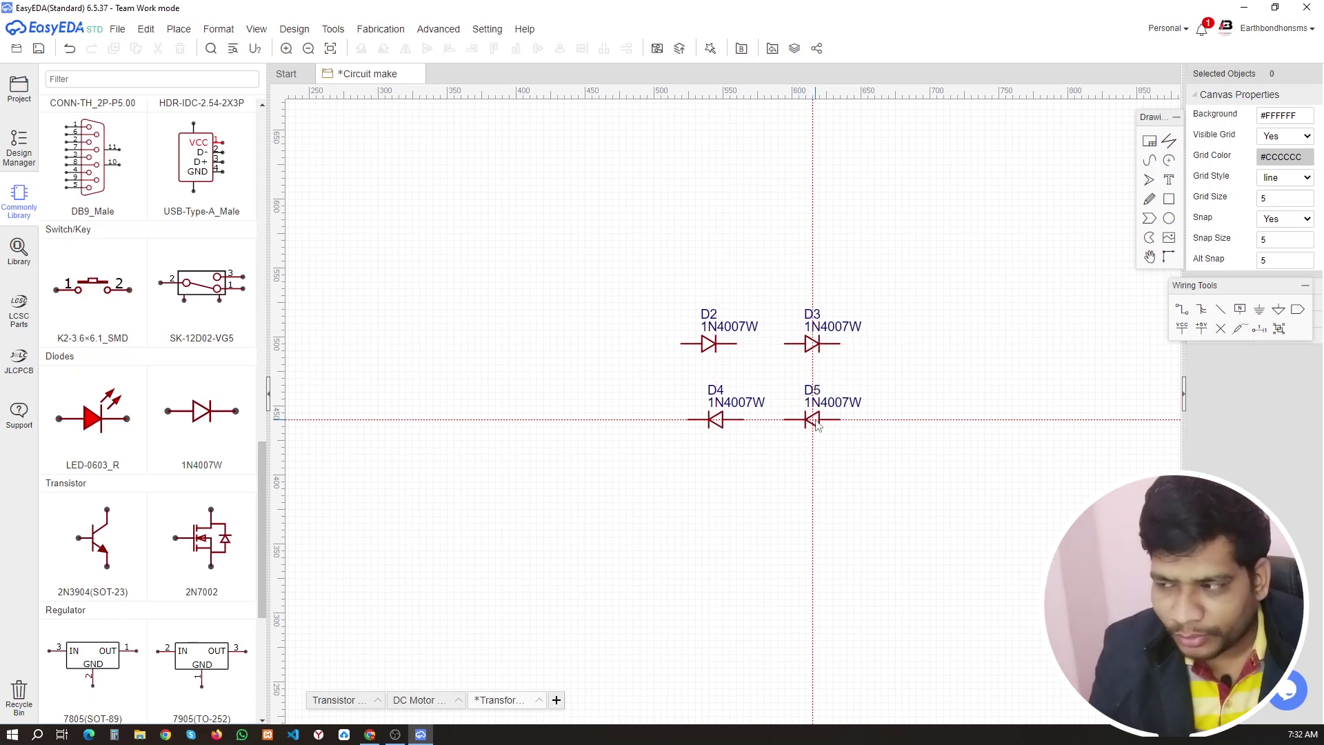
right_click(815, 420)
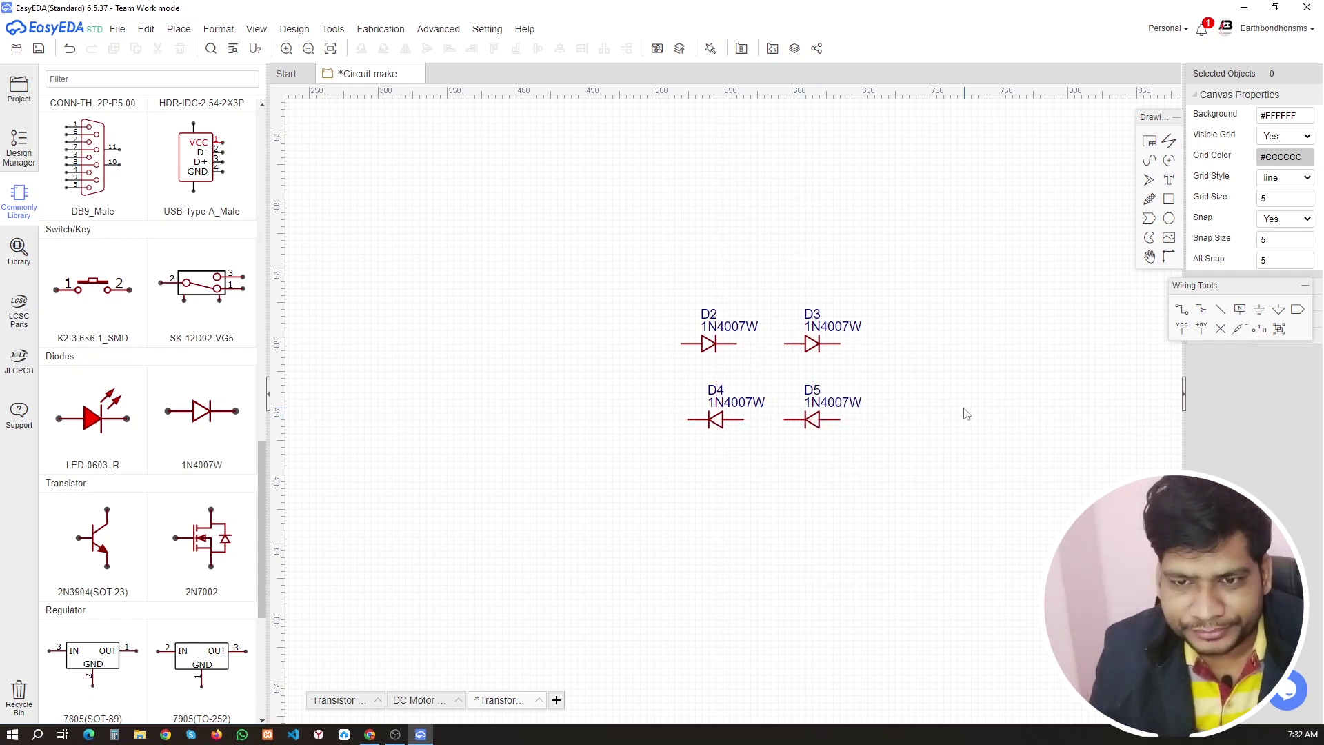
- Reverse the lower diodes D4 and D5 so they face the same way as the upper pair
scroll(151, 498, "down", 4)
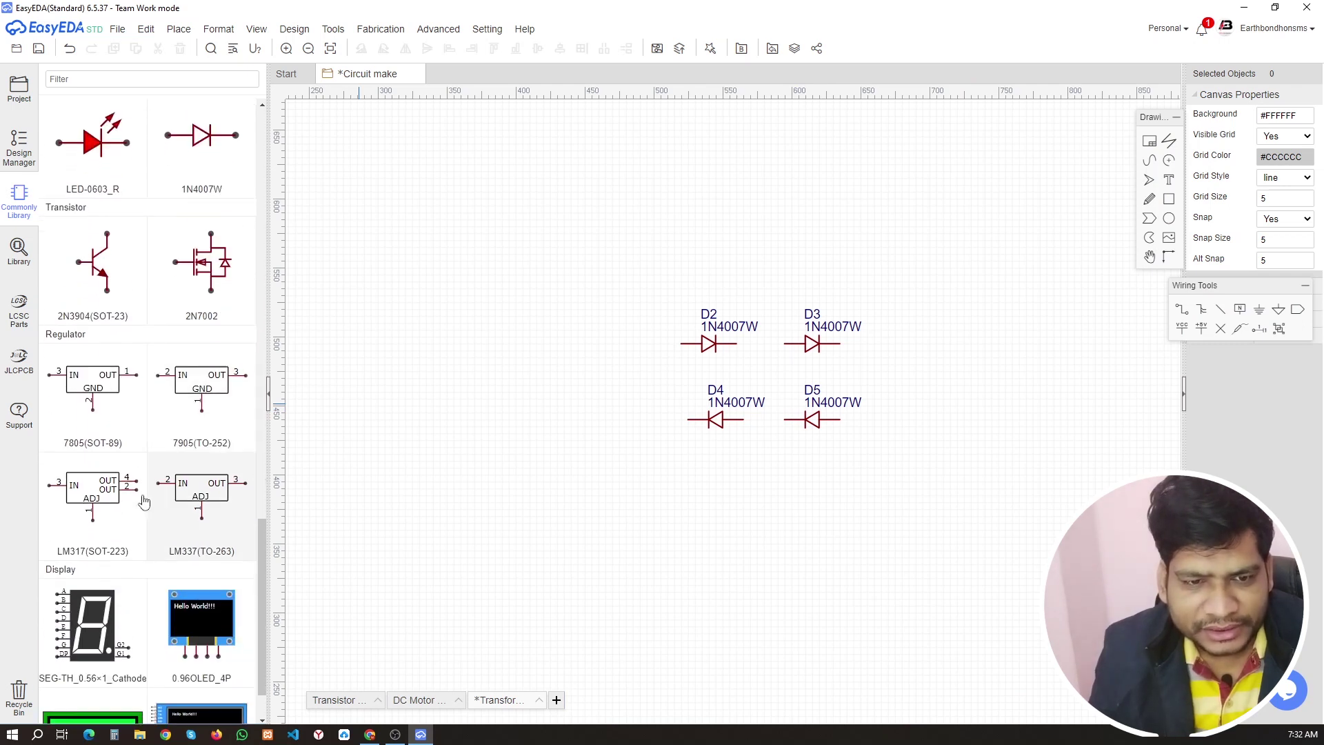
scroll(162, 498, "down", 1)
left_click(717, 420)
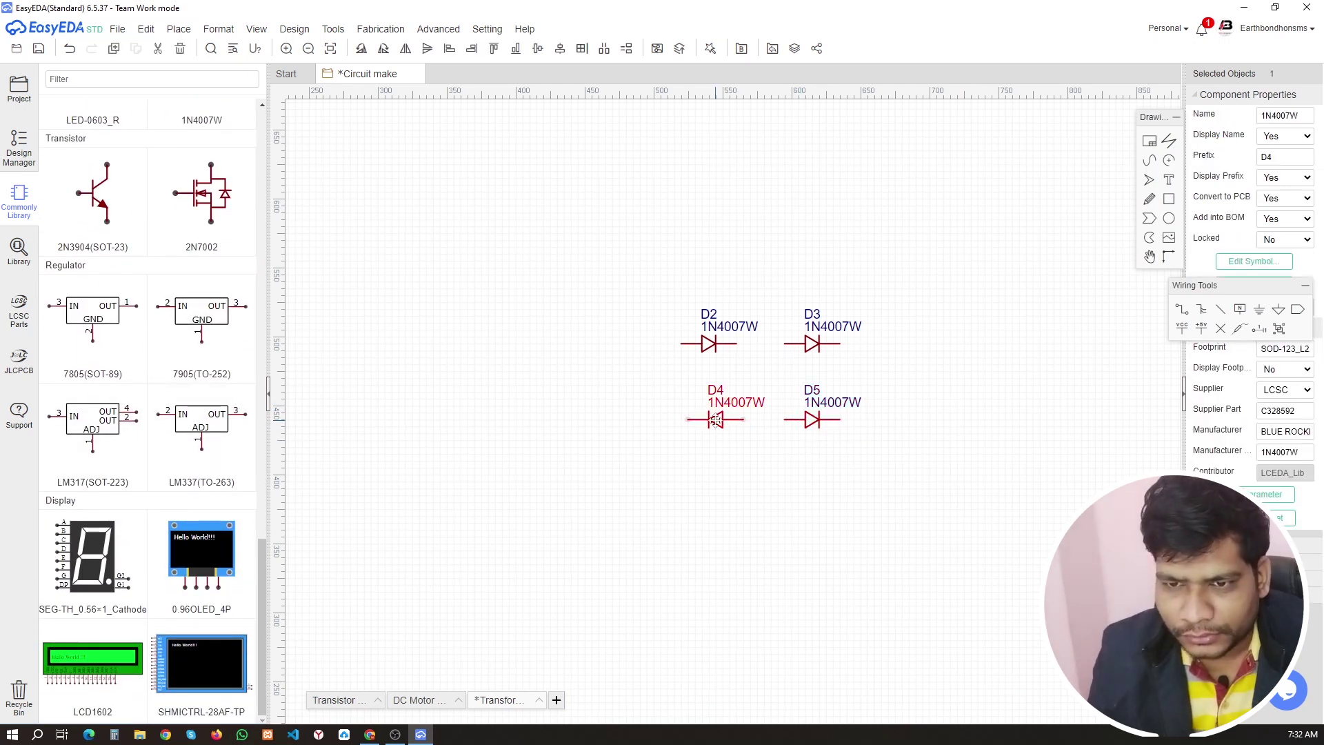
left_click(867, 439)
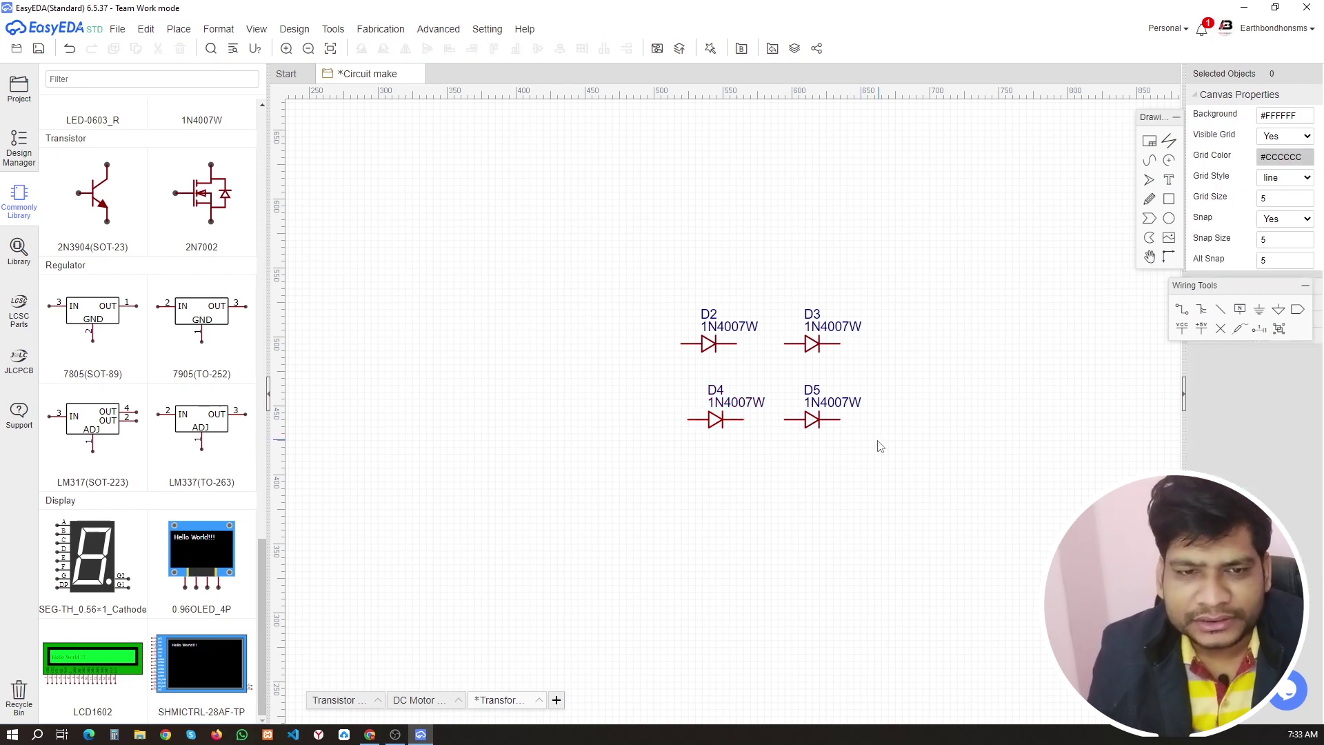
- Look through the common component library, including the LED variants, for a zener diode
scroll(159, 406, "up", 5)
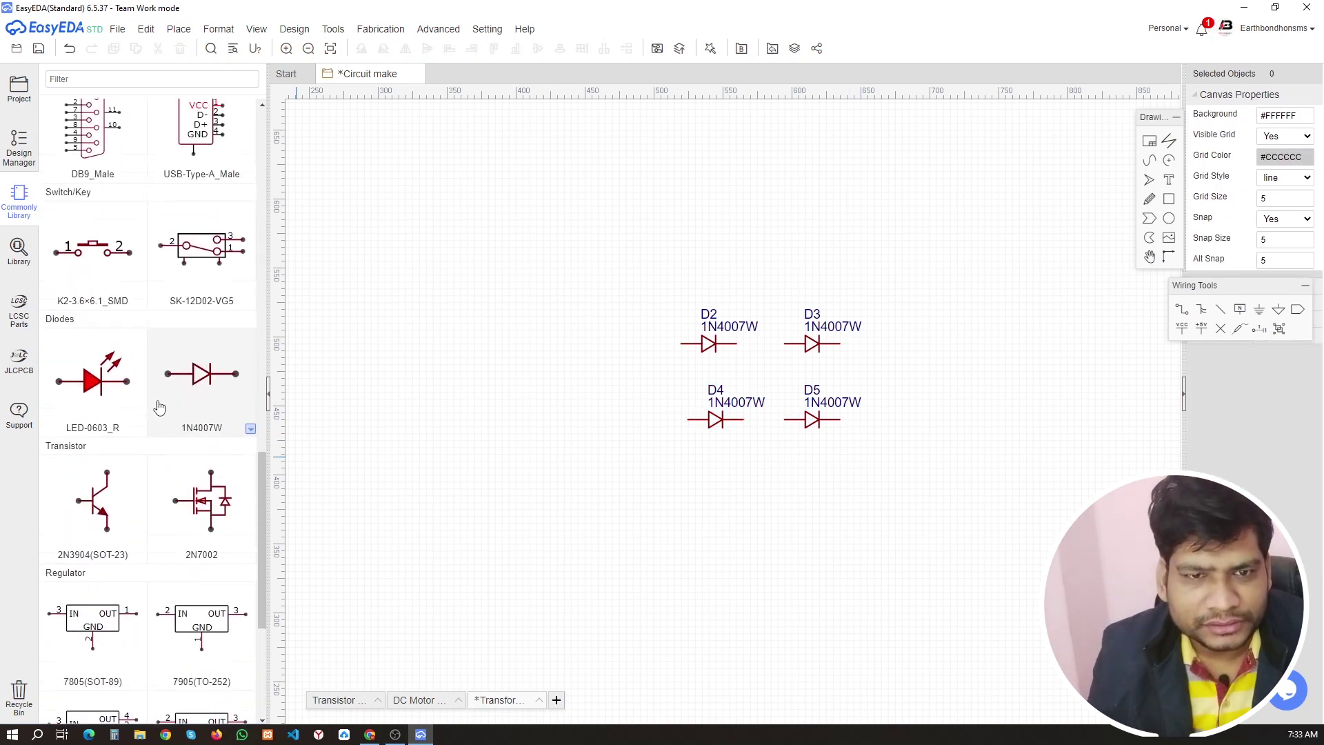
scroll(158, 406, "up", 10)
scroll(169, 408, "down", 10)
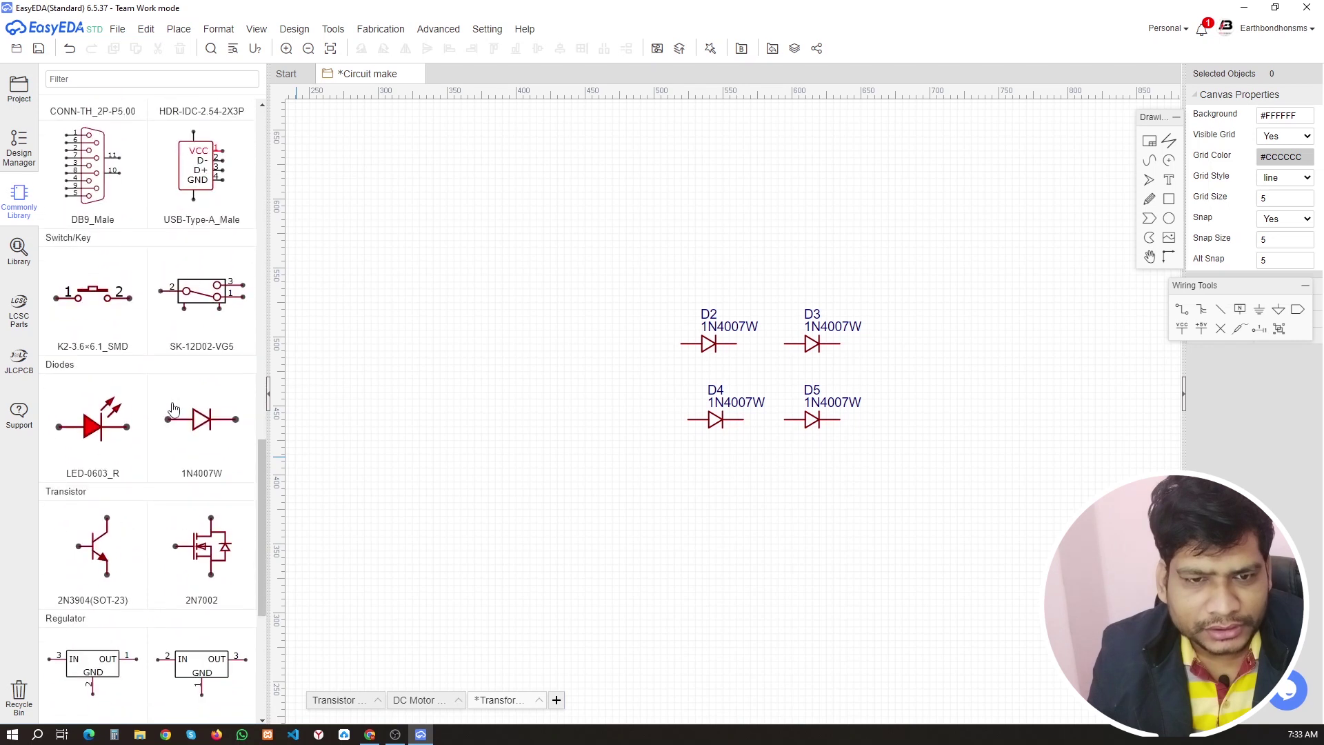
scroll(172, 408, "down", 4)
scroll(162, 396, "up", 2)
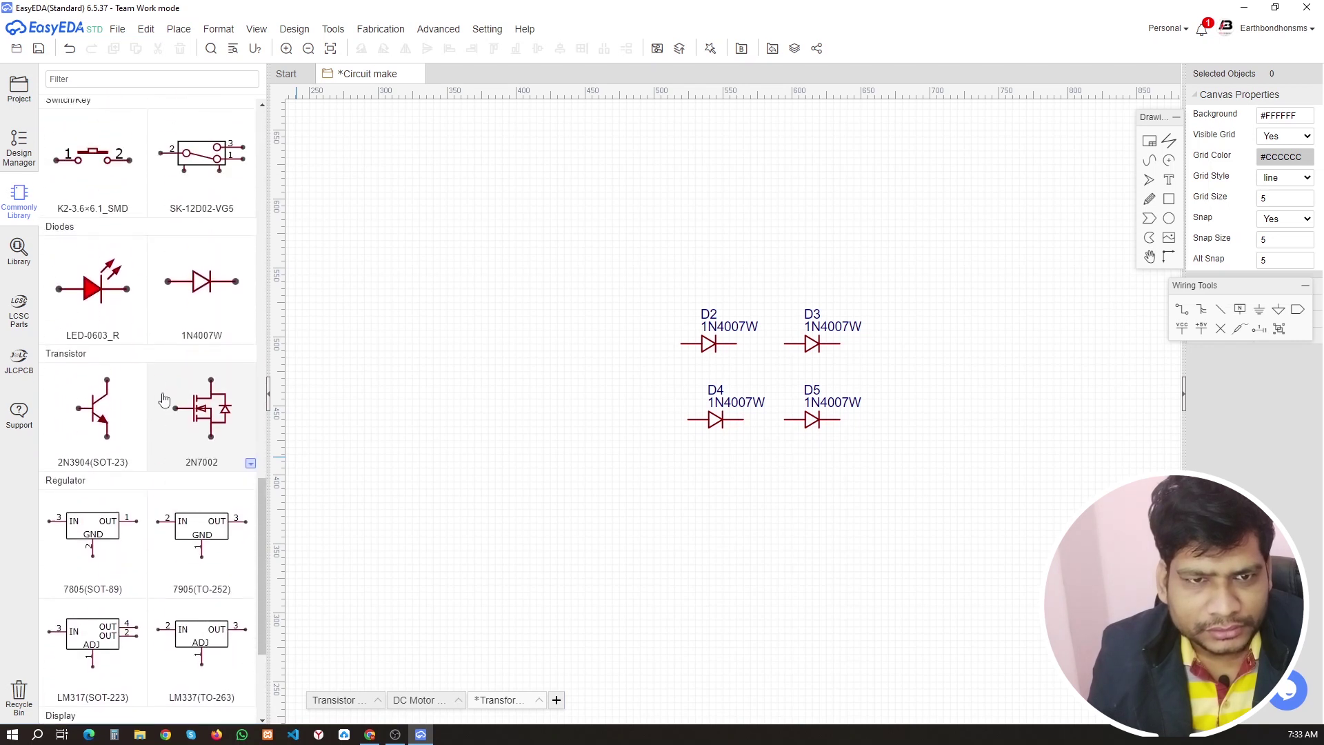
left_click(142, 337)
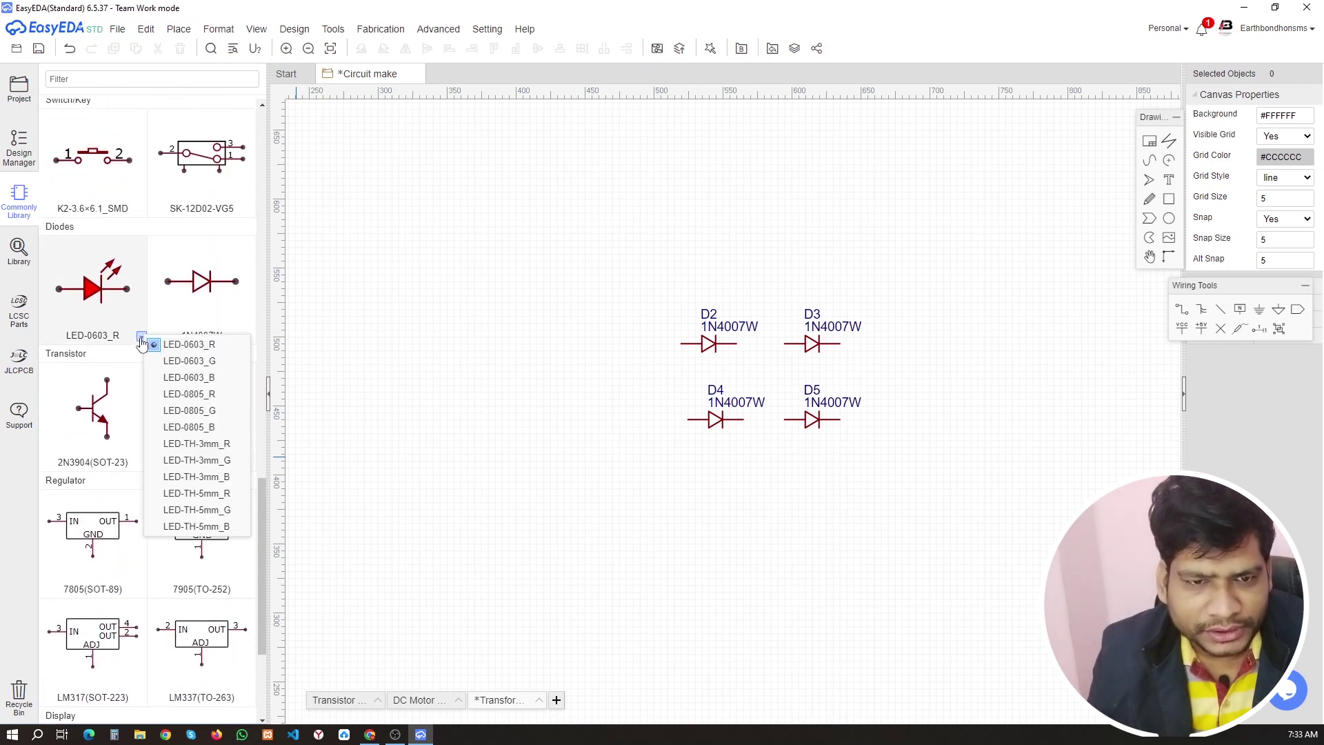
scroll(200, 510, "down", 3)
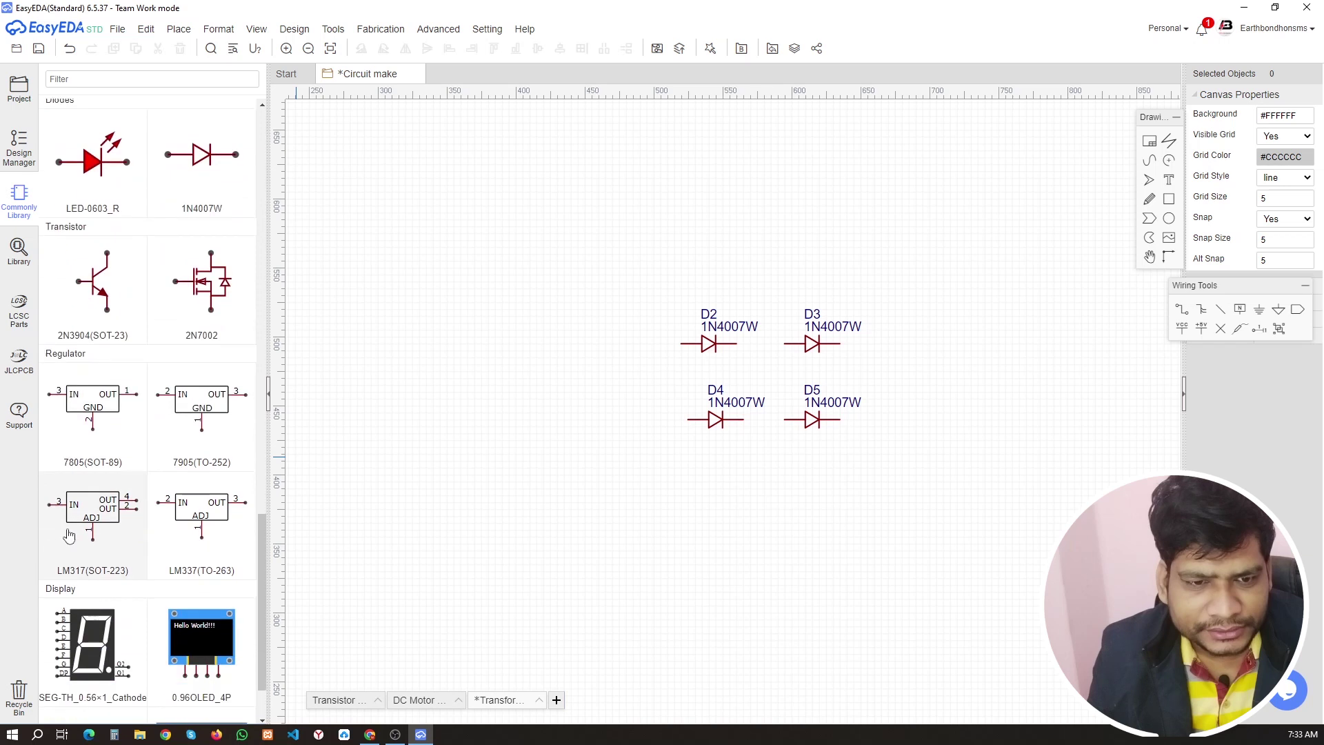
- Search the full parts library for "zener" and choose the 1N5370BG diode for placement
left_click(18, 253)
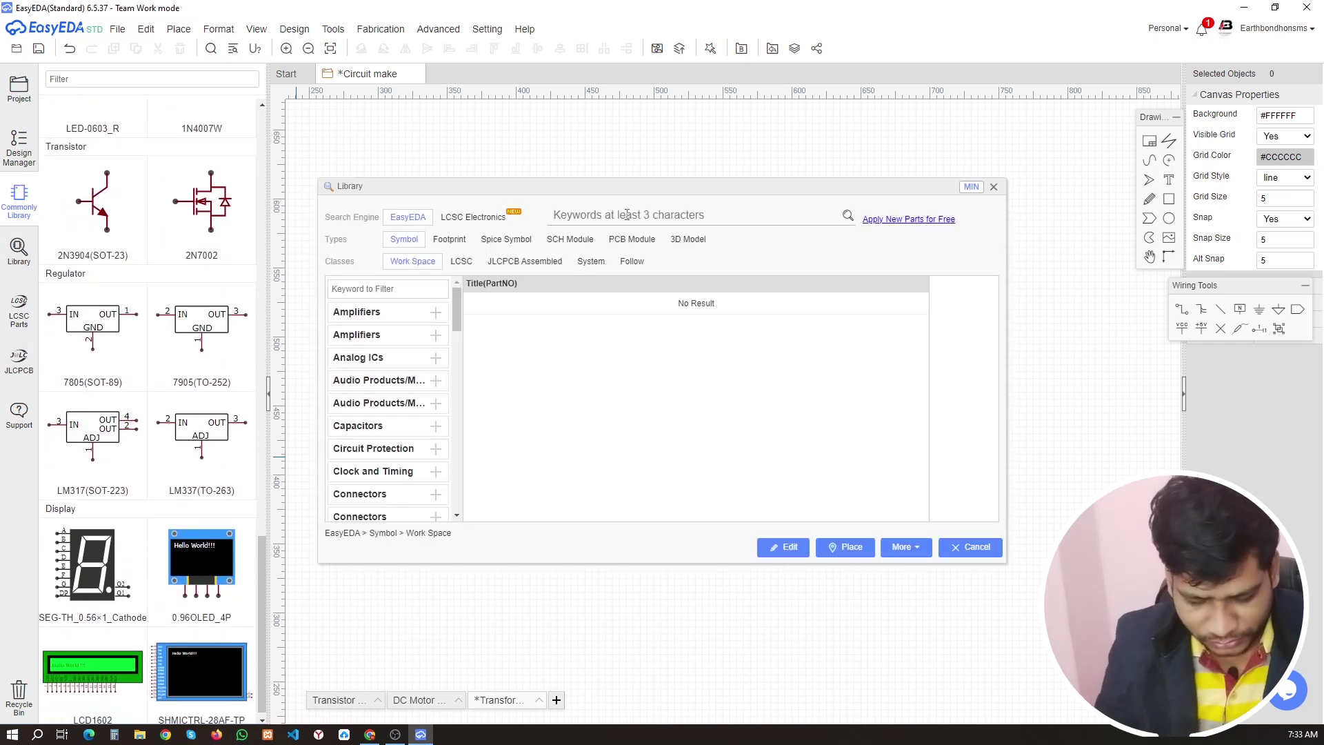
type("zen")
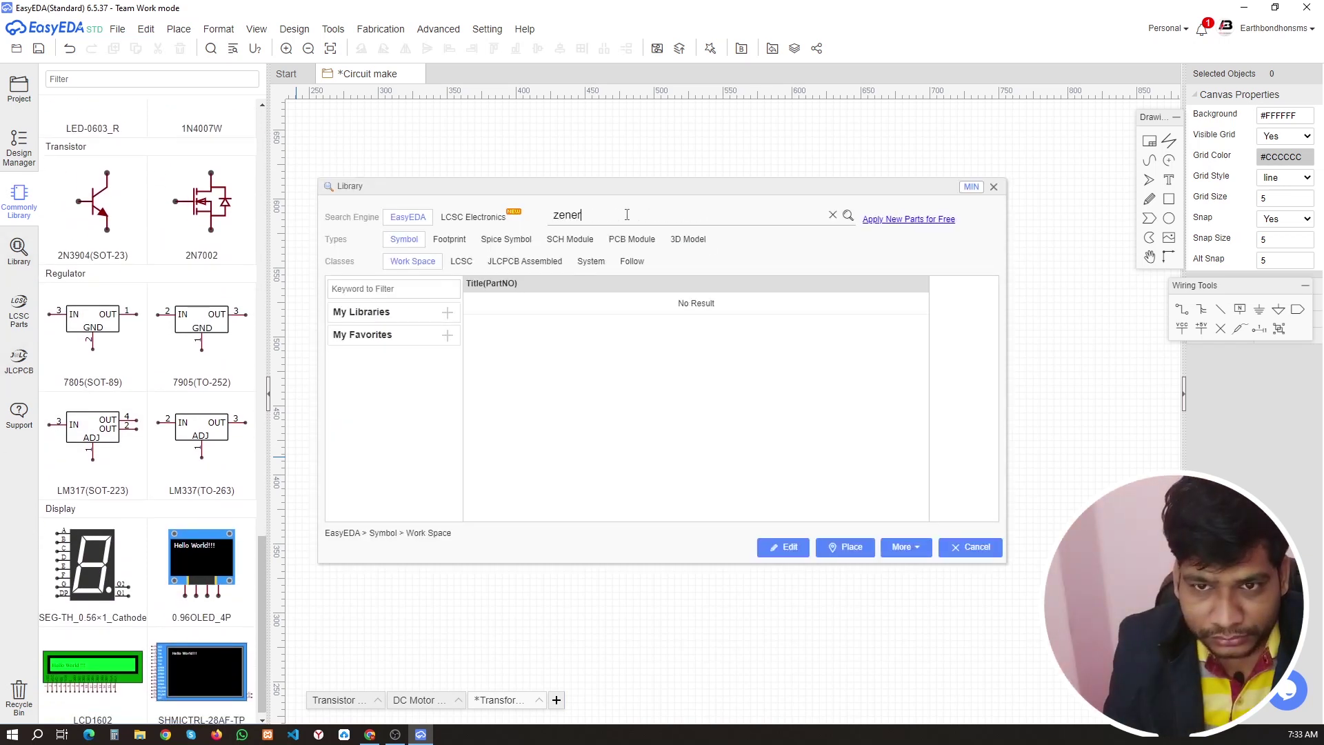
type("er")
key("Return")
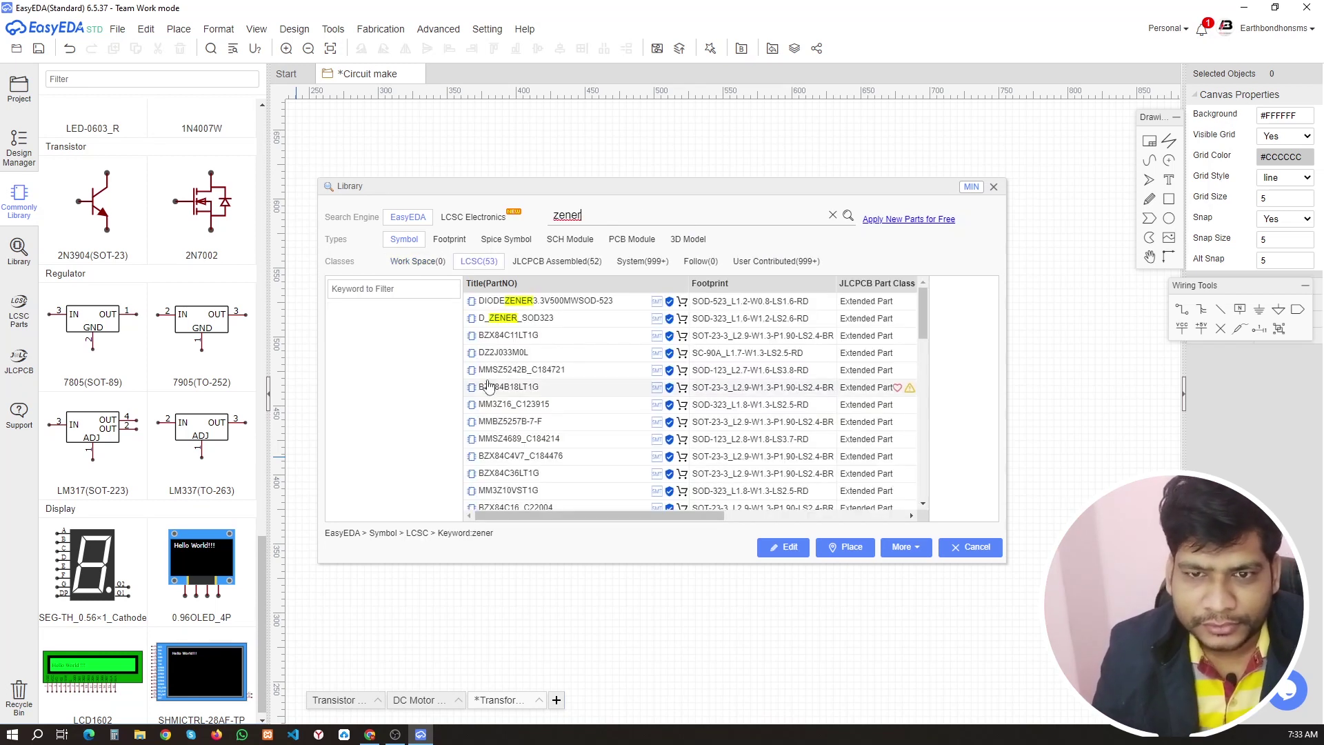
left_click(583, 319)
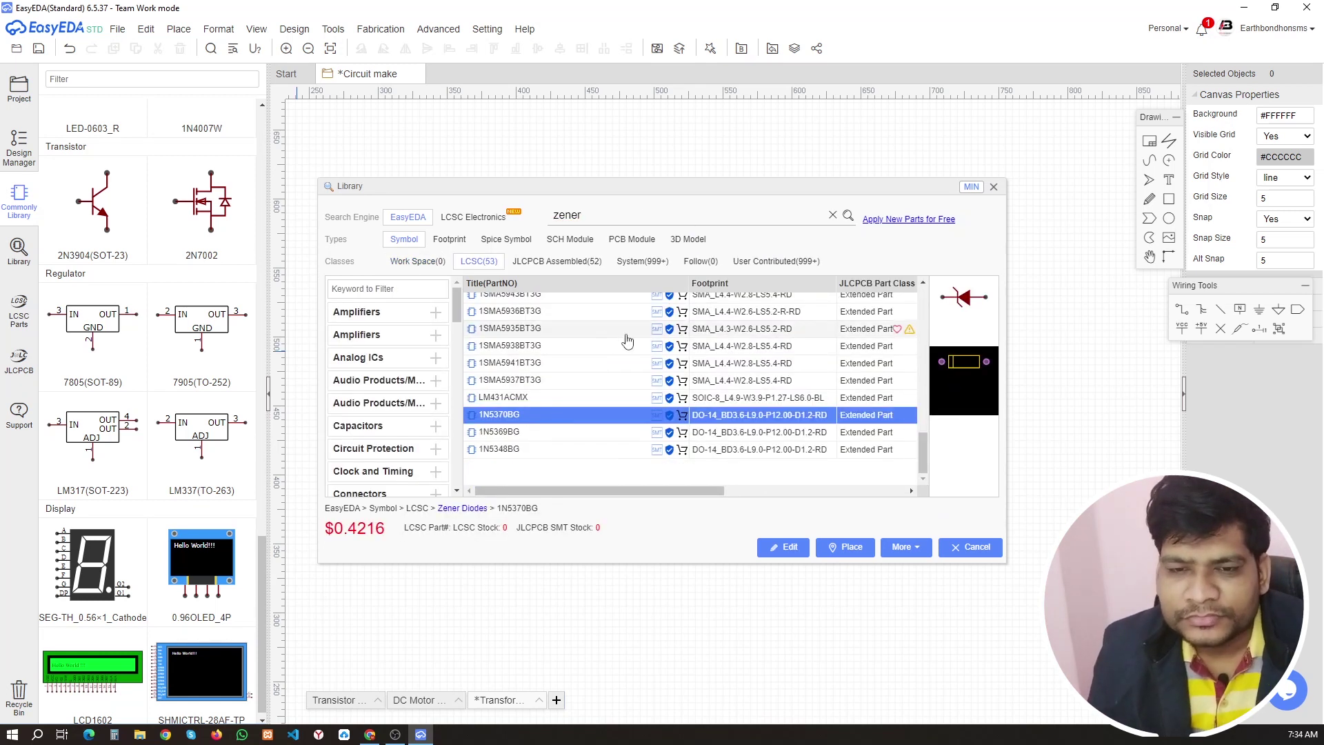
left_click(855, 547)
left_click(972, 547)
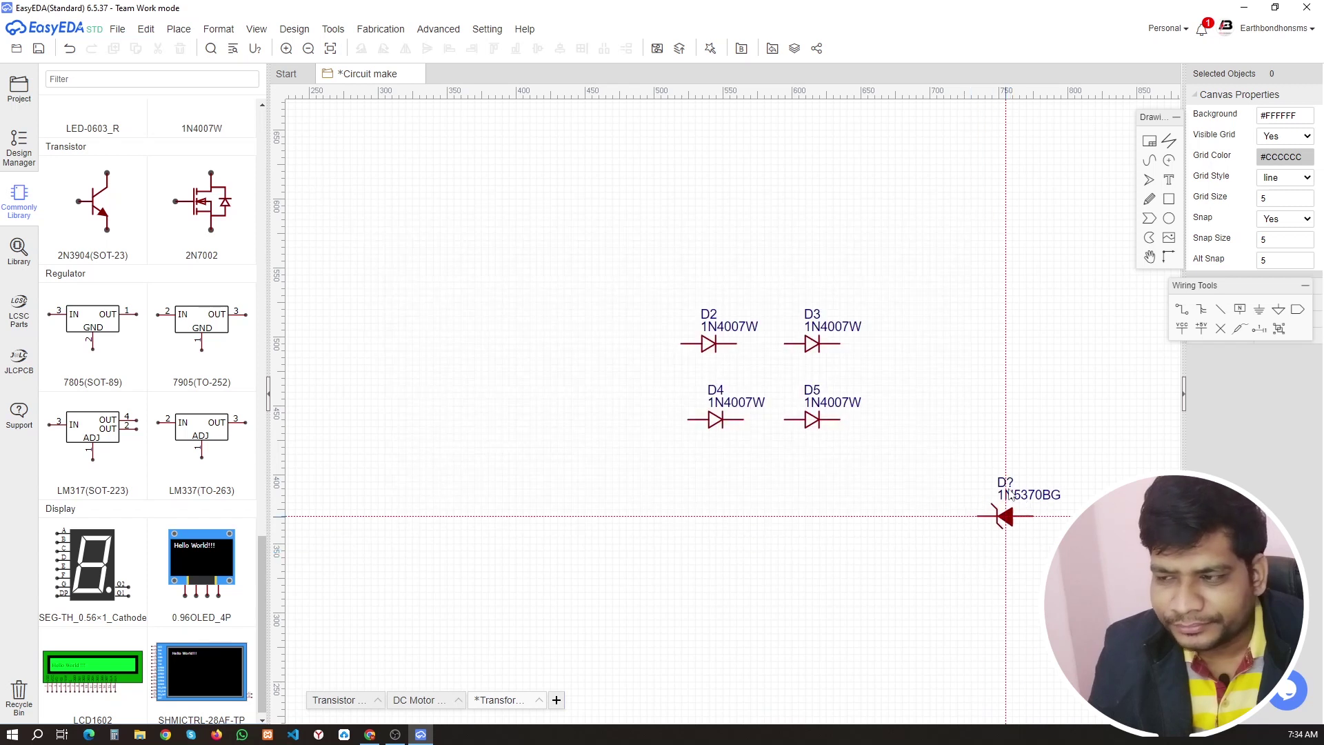
- Place two 1N5370BG zener diodes side by side to the right of the four diodes, rotated upright with cathodes up
key("space")
key("space")
key("space")
left_click(981, 431)
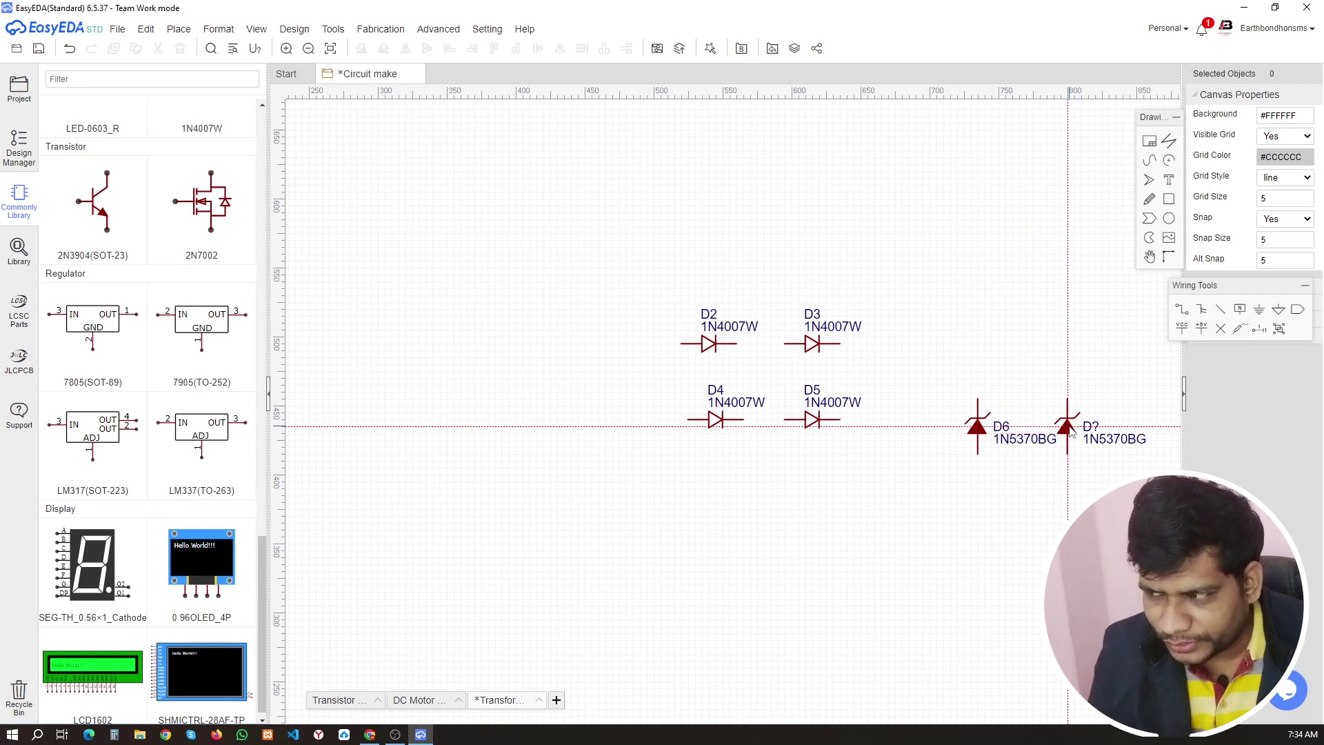
left_click(1070, 431)
scroll(765, 400, "down", 1)
key("Escape")
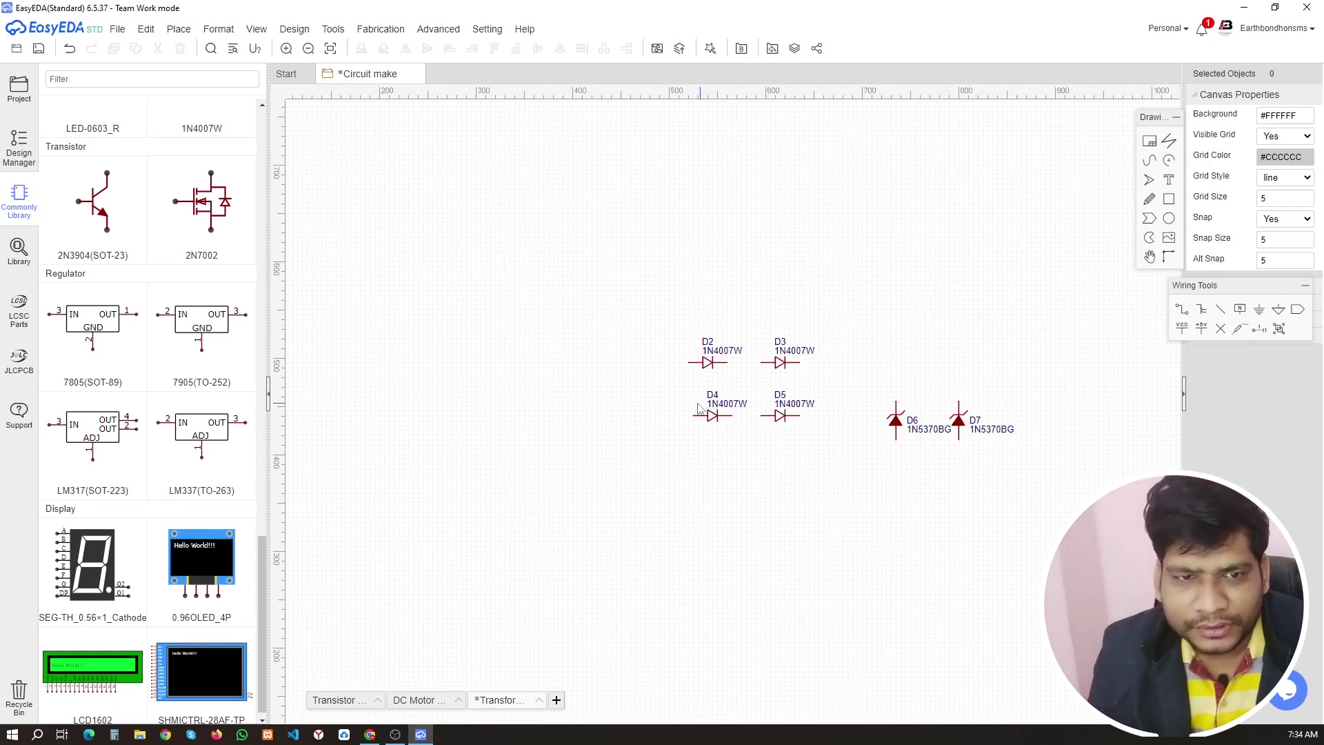
- Place a polarized C_Tan_SMD_A_US capacitor upright to the right of the zener diodes, positive side up
scroll(231, 354, "up", 1)
scroll(151, 357, "up", 15)
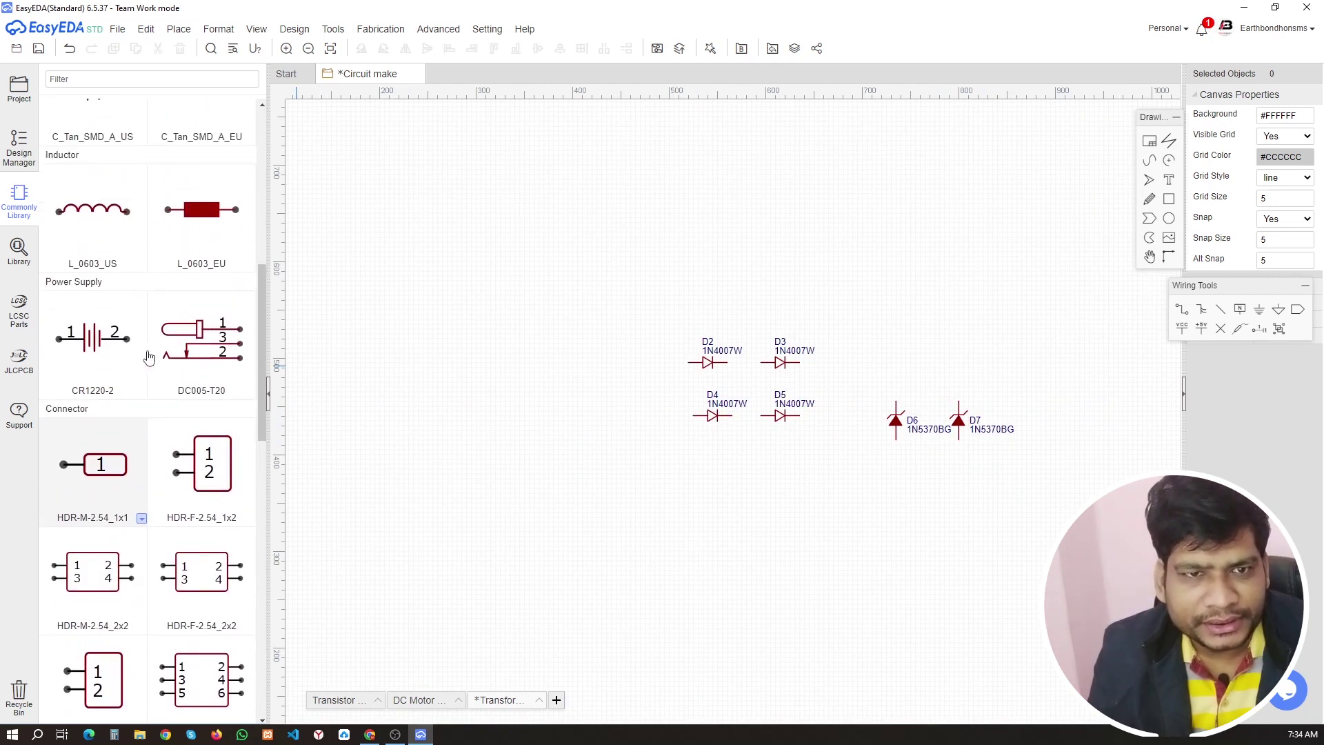
left_click(124, 357)
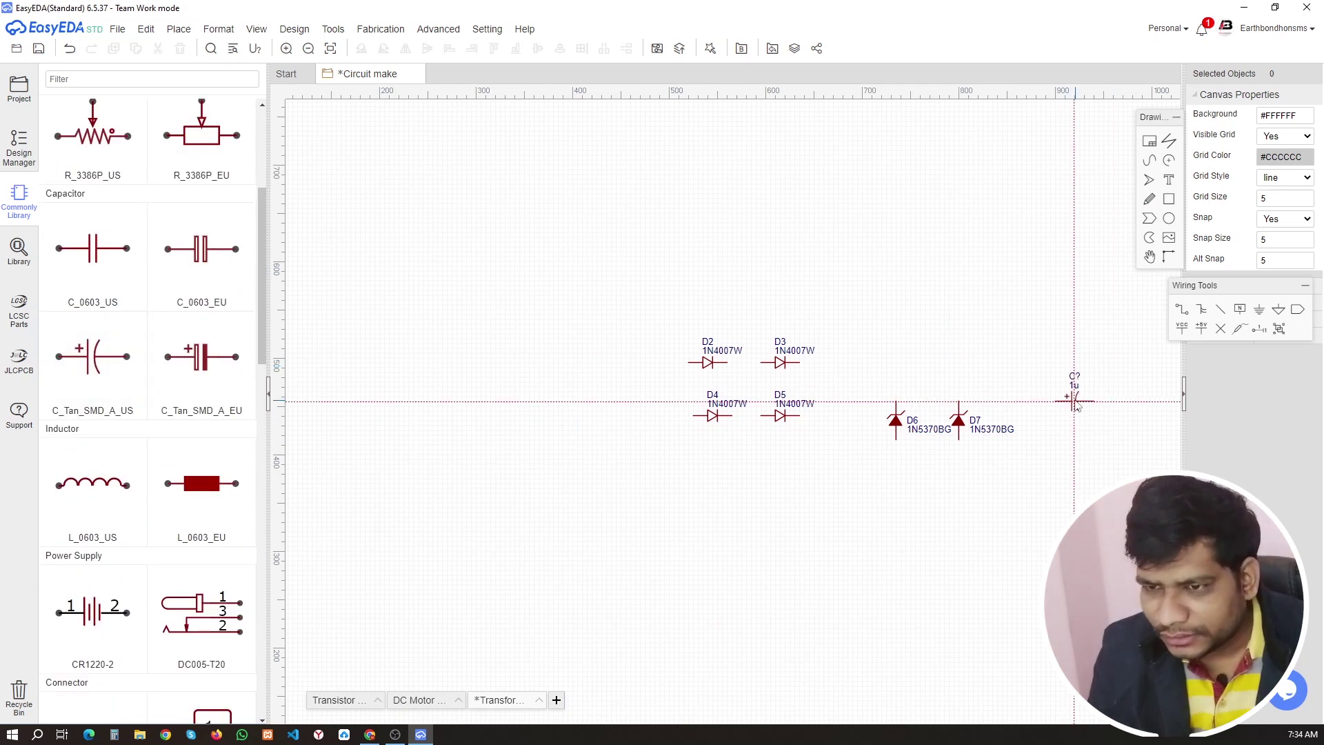
key("space")
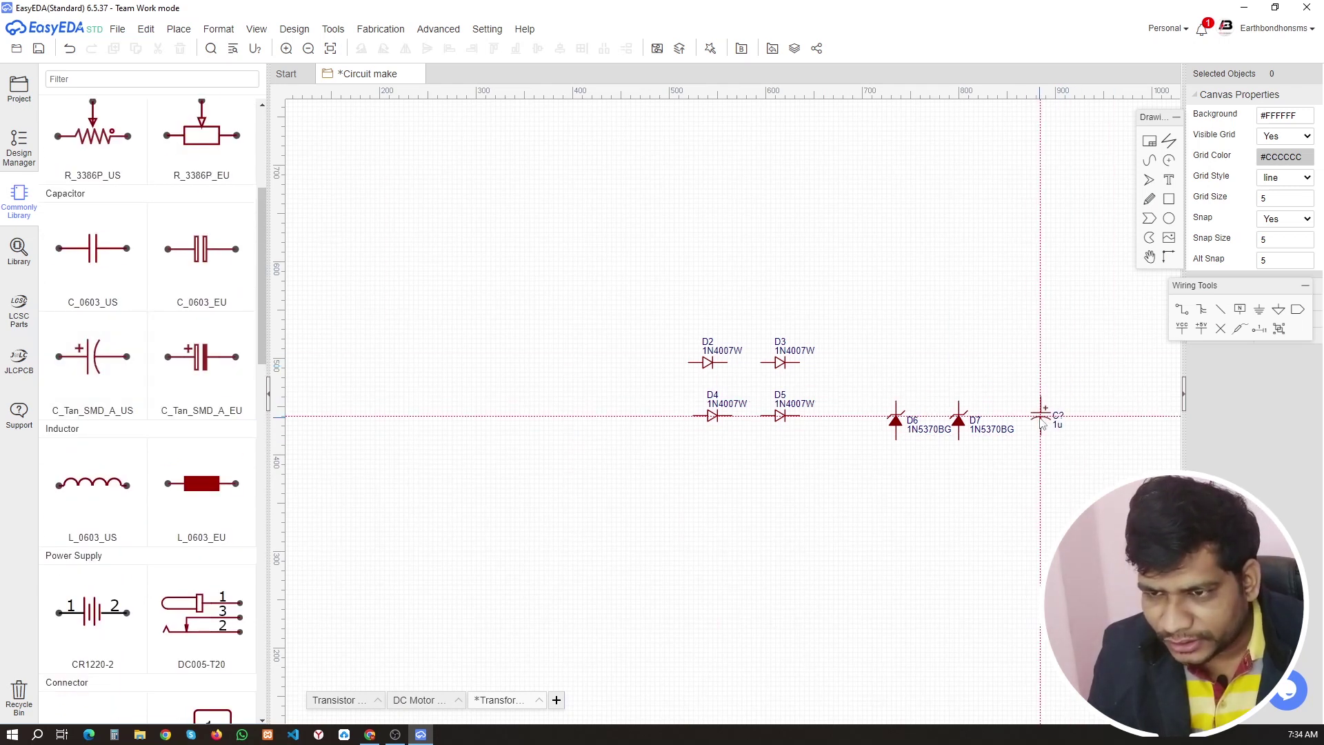
left_click(1041, 422)
scroll(172, 331, "up", 4)
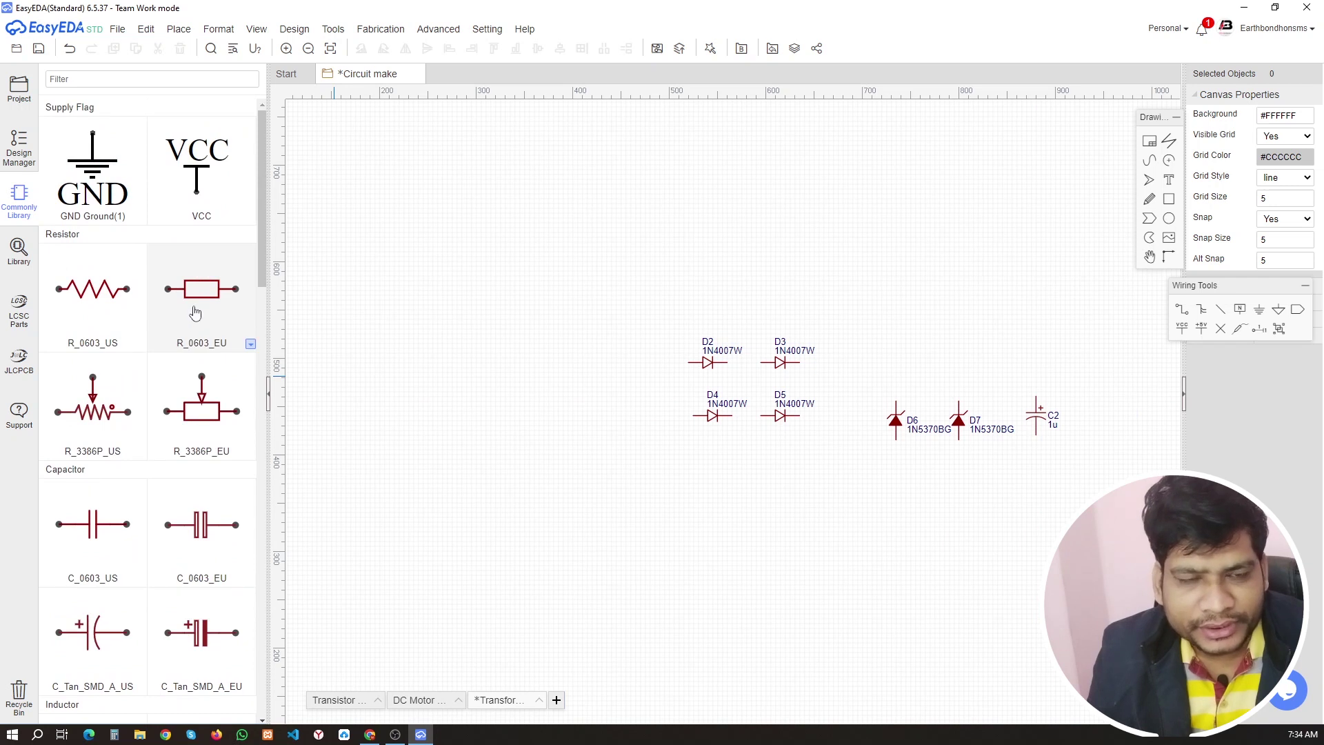
- Place an R_0603_US resistor below and to the left of the diodes, and a C_0603_EU capacitor directly above it
left_click(122, 311)
left_click(591, 456)
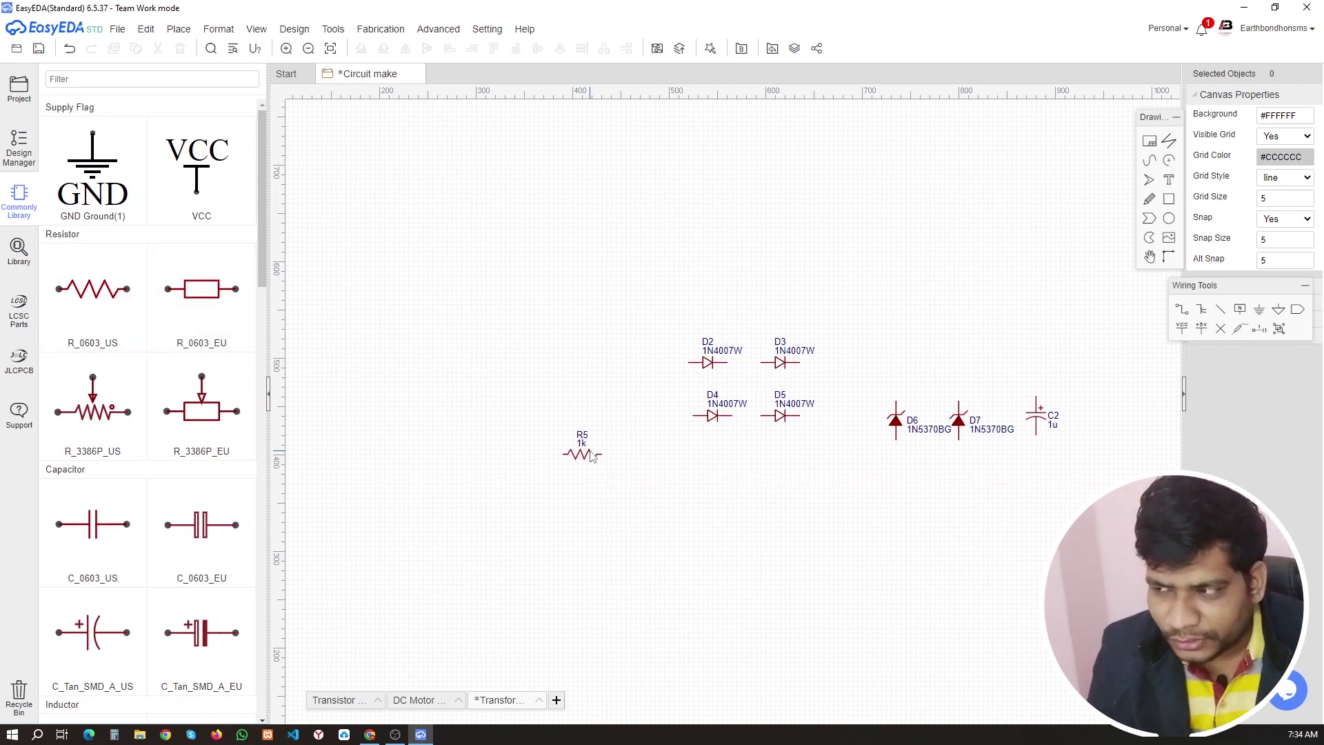
scroll(207, 472, "down", 1)
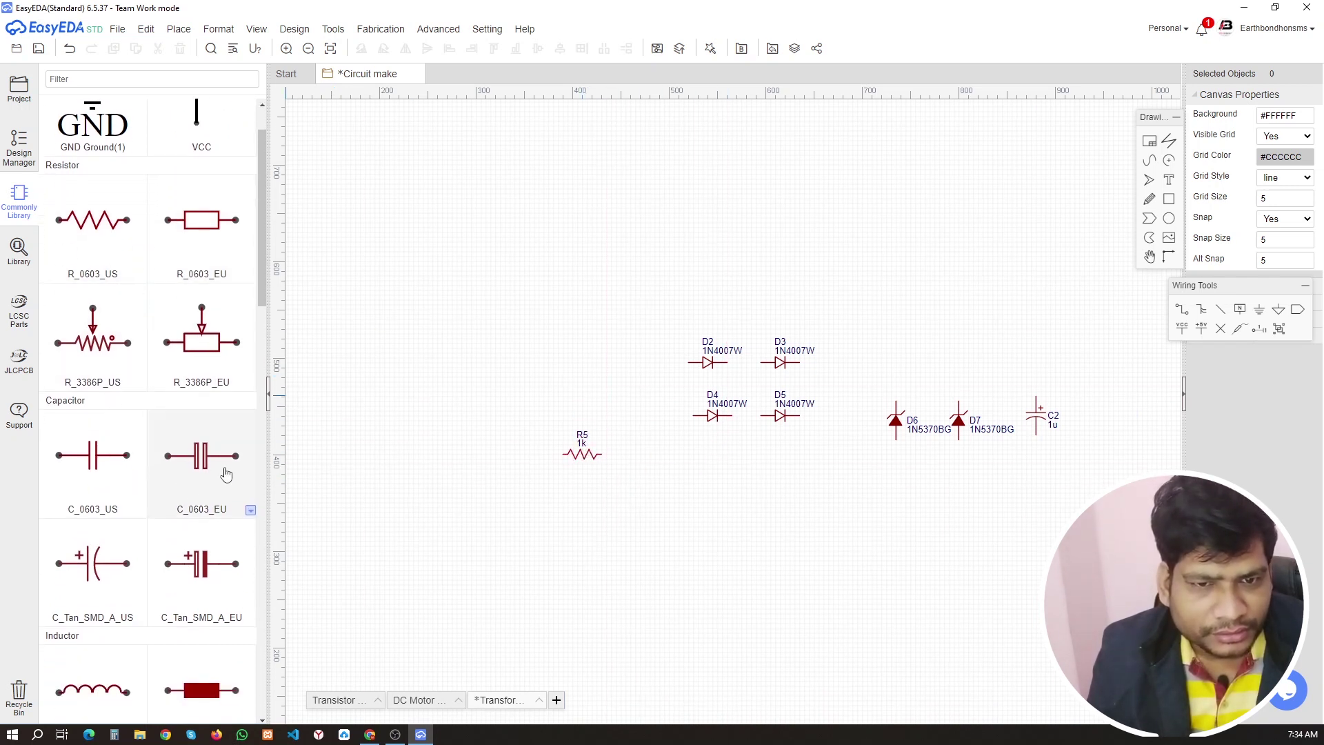
left_click(226, 461)
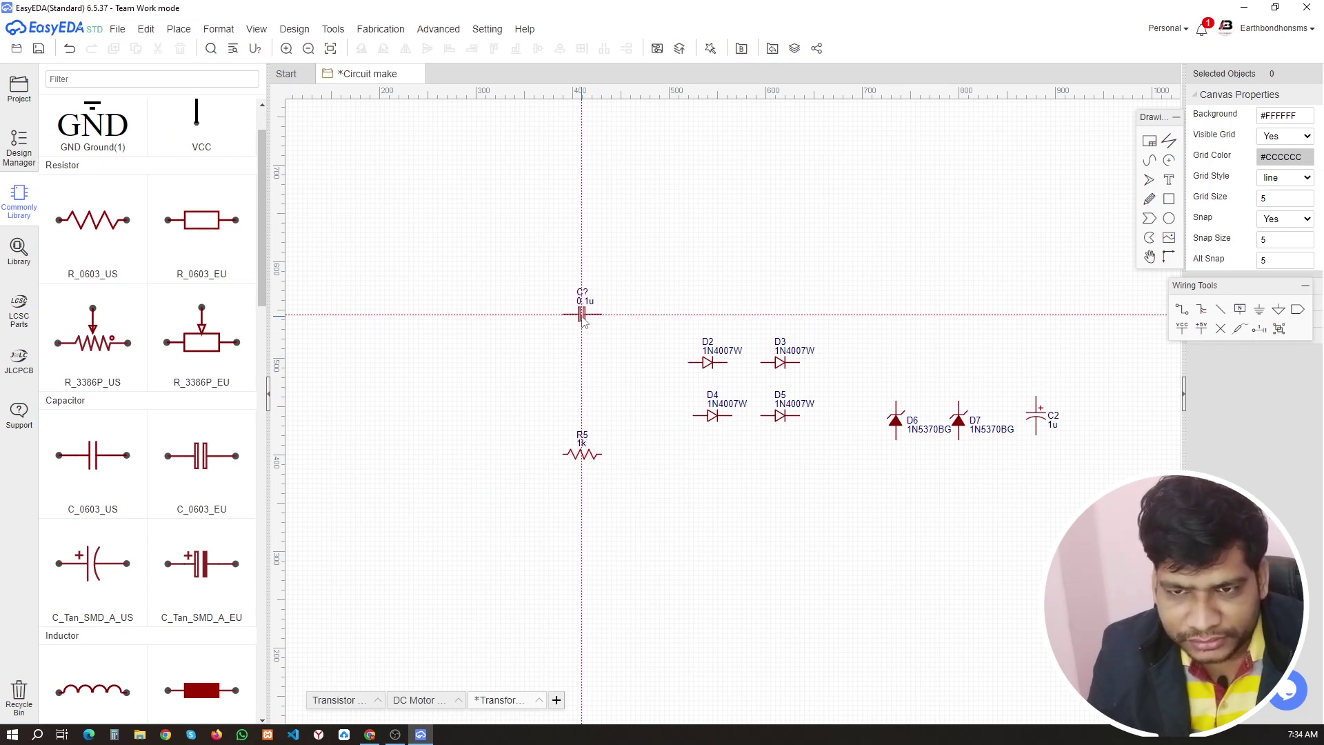
left_click(583, 316)
key("Escape")
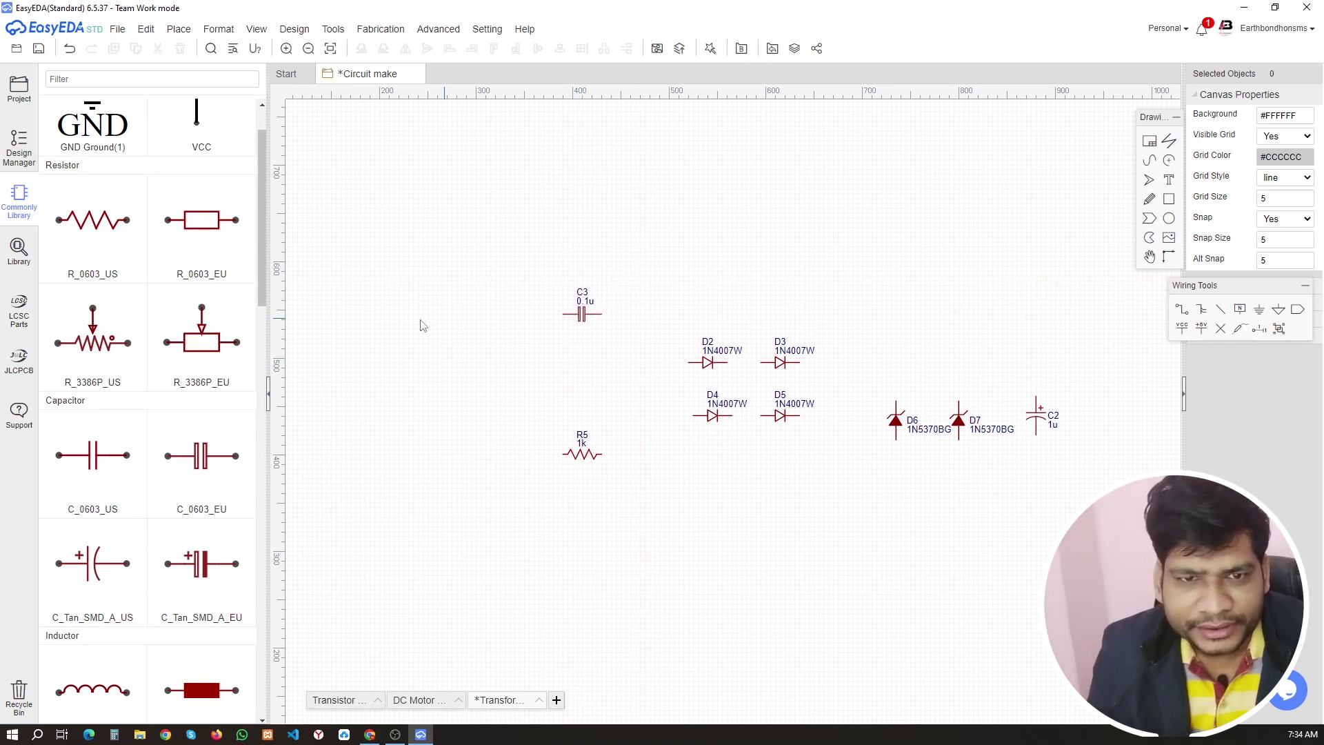
- Place two HDR-M-2.54_1x1 connectors, one to the left of capacitor C3 and one to the left of resistor R5
scroll(104, 358, "up", 1)
scroll(129, 364, "down", 7)
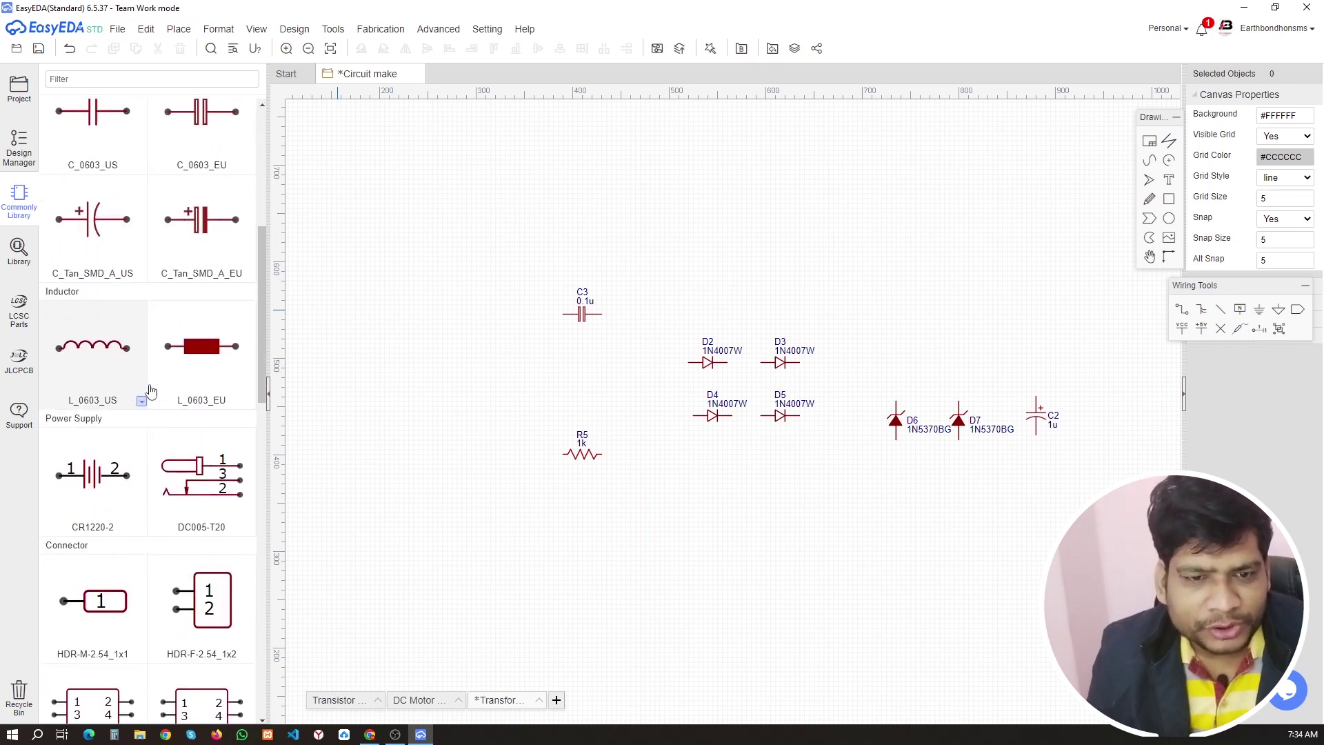
left_click(100, 541)
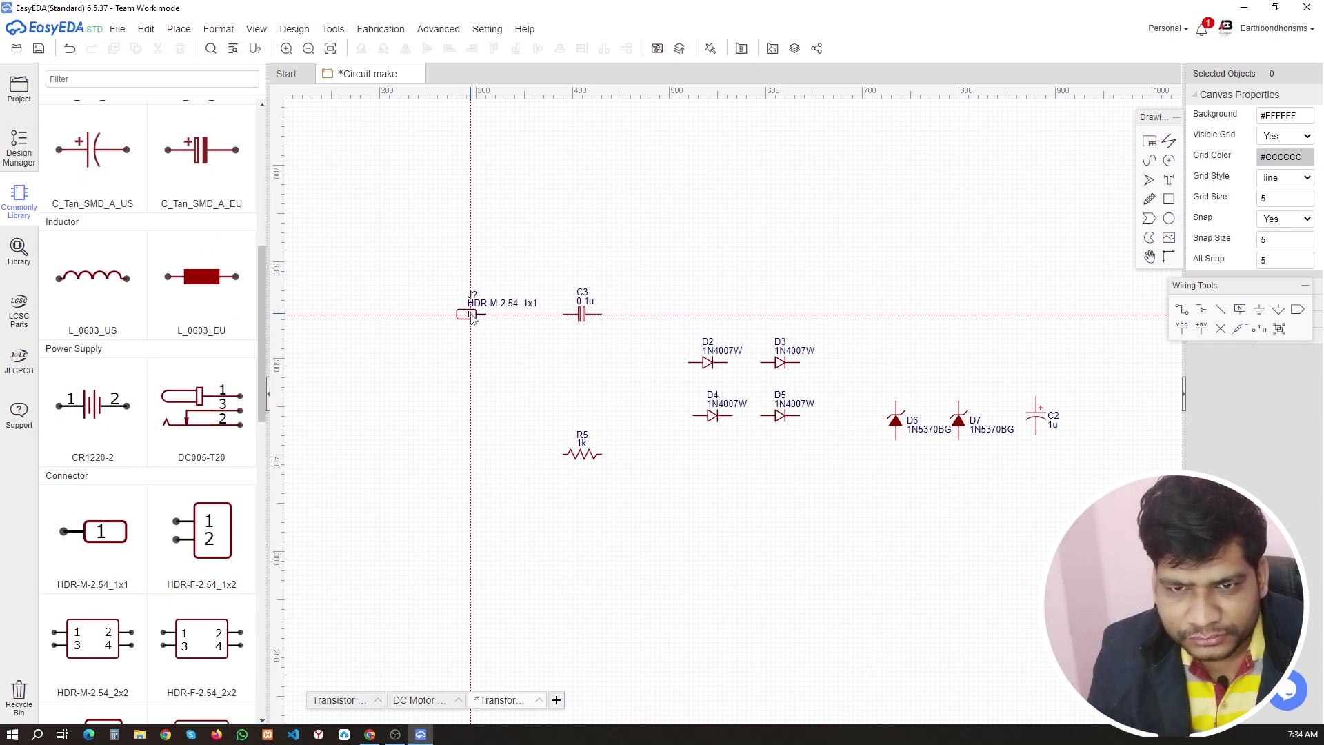
left_click(472, 317)
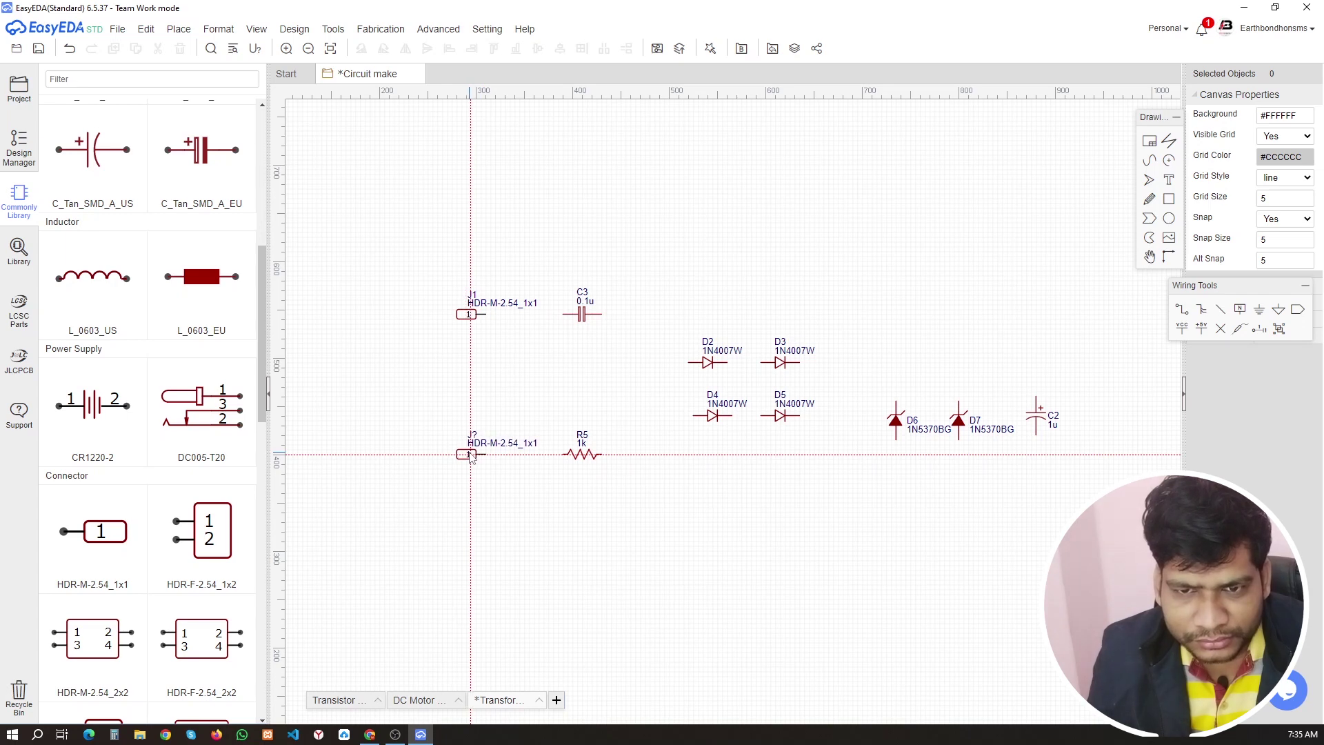
left_click(469, 455)
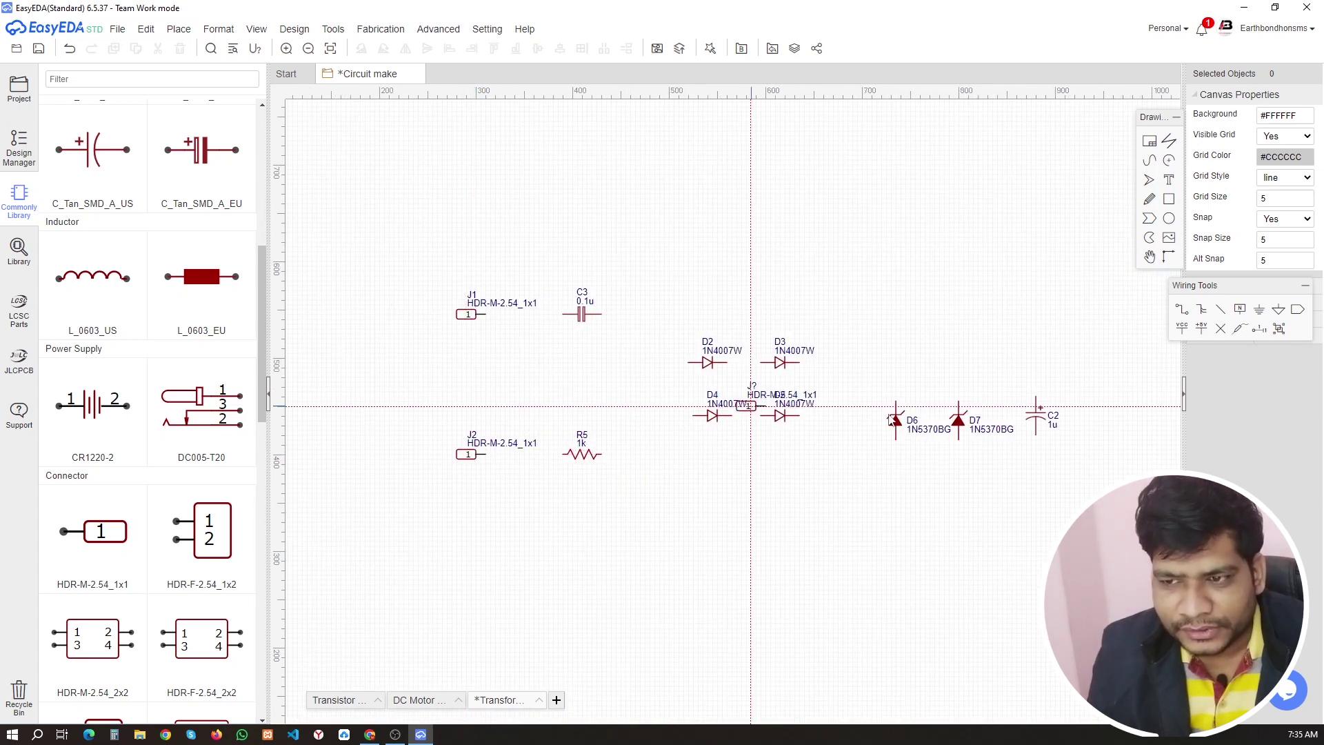
key("Escape")
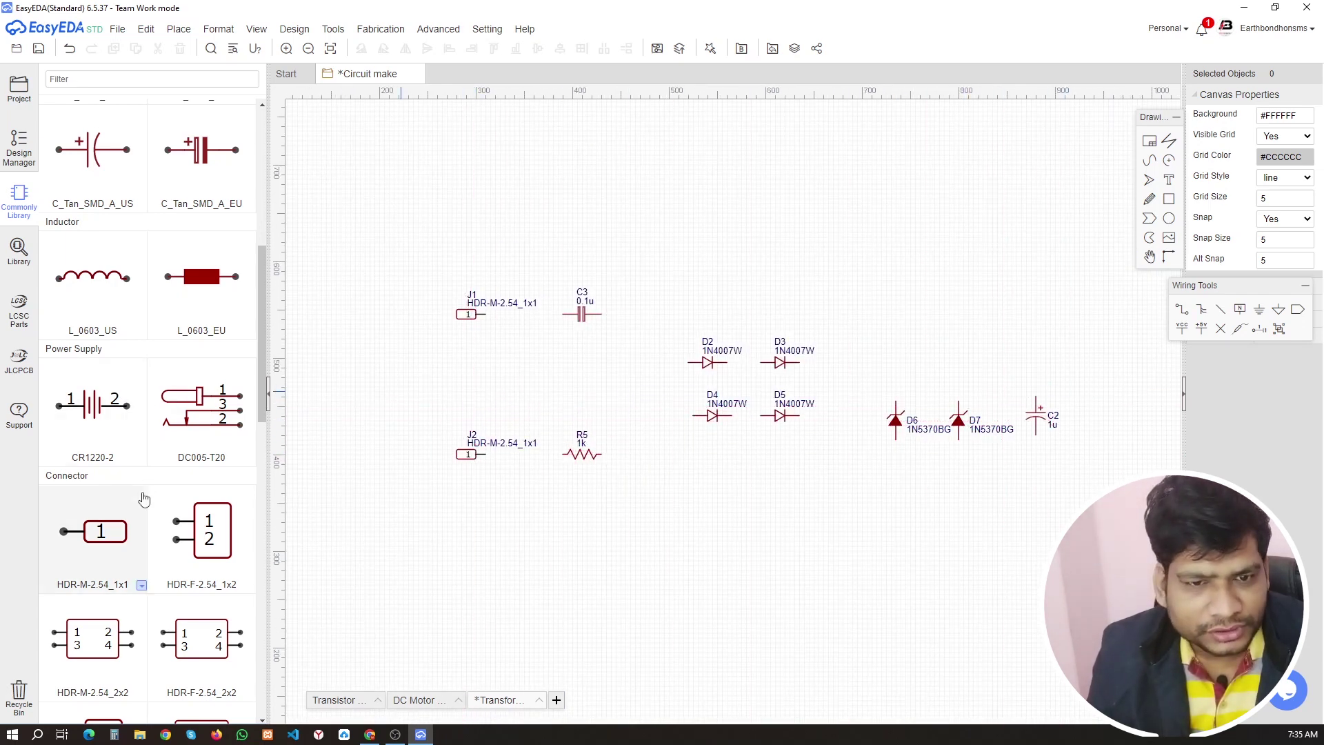
- Place one HDR-F-2.54_1x2 connector to the right of the polarized capacitor C2
scroll(143, 495, "down", 1)
left_click(202, 474)
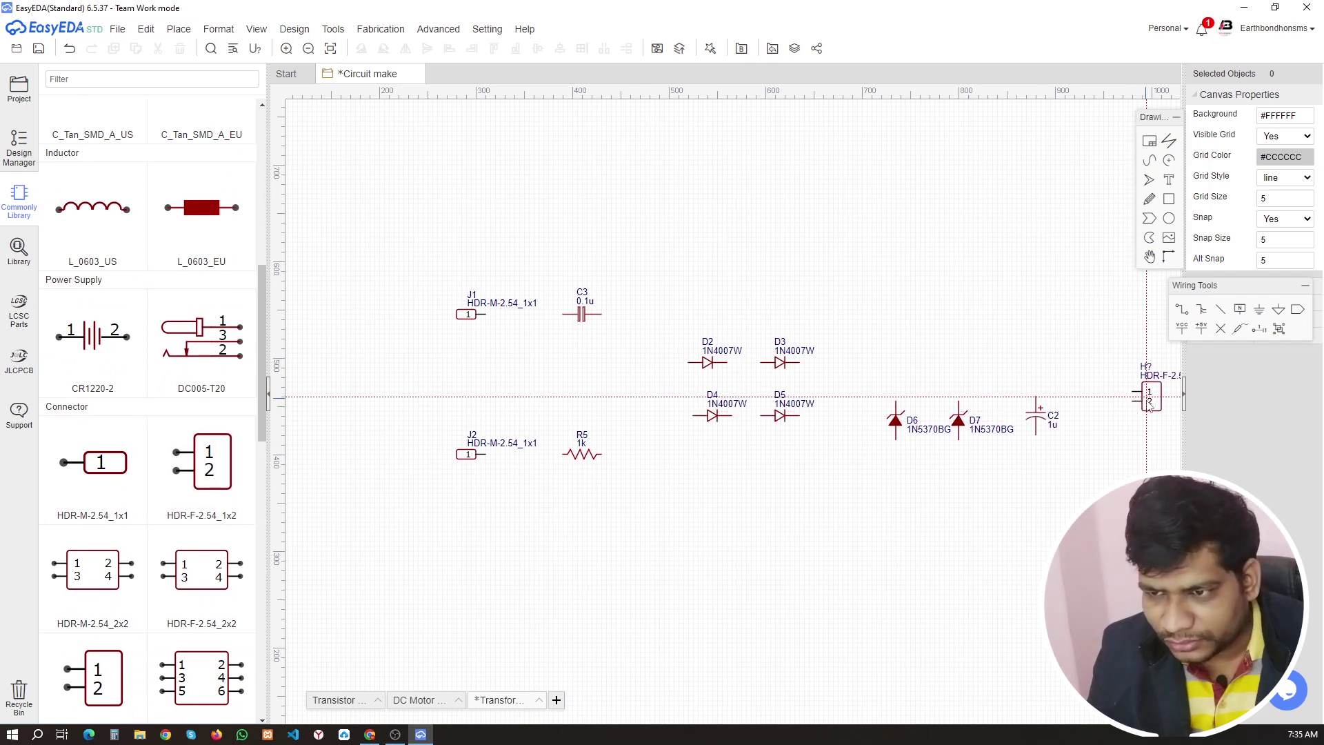
left_click(1124, 401)
scroll(1007, 352, "up", 2)
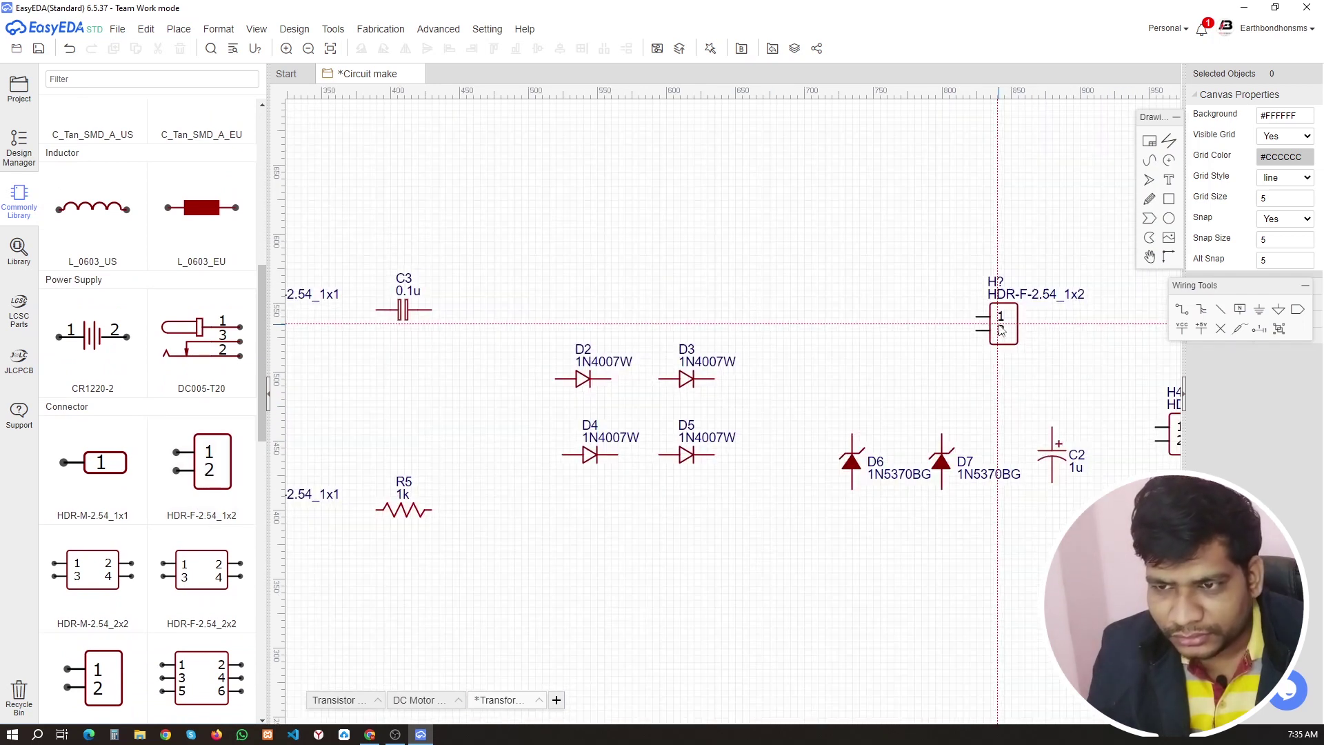
scroll(986, 352, "down", 4)
key("Escape")
- Wire connector J1 to the near end of capacitor C3
scroll(651, 321, "up", 5)
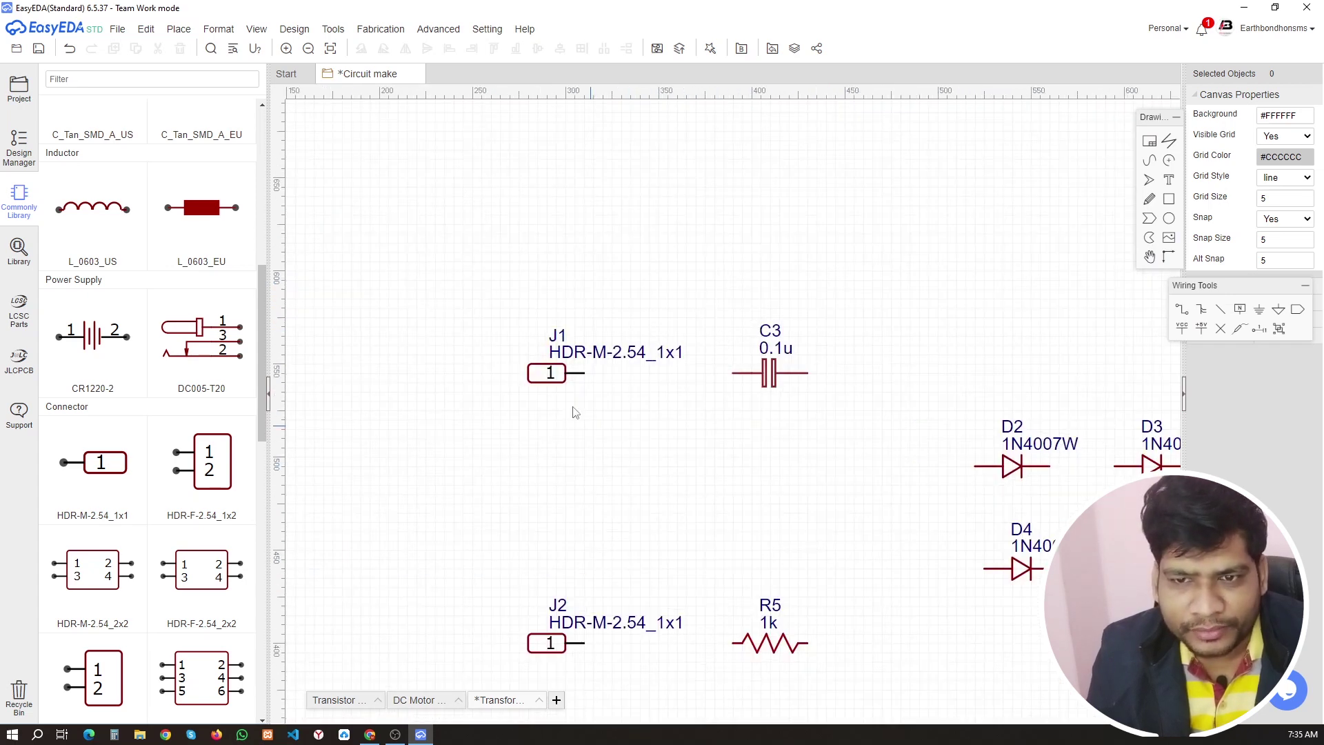
scroll(598, 373, "up", 2)
key("w")
left_click(578, 373)
left_click(788, 373)
- Wire diodes D2 to D5 into a closed bridge by joining the upper pair, the lower pair and both outer ends
scroll(792, 376, "down", 2)
left_click(974, 421)
left_click(984, 524)
scroll(1090, 448, "up", 1)
left_click(1010, 469)
left_click(890, 470)
scroll(932, 470, "down", 1)
left_click(1014, 469)
left_click(1015, 571)
left_click(938, 571)
left_click(884, 571)
- Wire connector J2 to the near end of resistor R5
scroll(862, 553, "down", 2)
left_click(1033, 556)
left_click(904, 554)
- Wire capacitor C3 to the midpoint between D2 and D3, and resistor R5 to the midpoint between D4 and D5
scroll(855, 531, "down", 3)
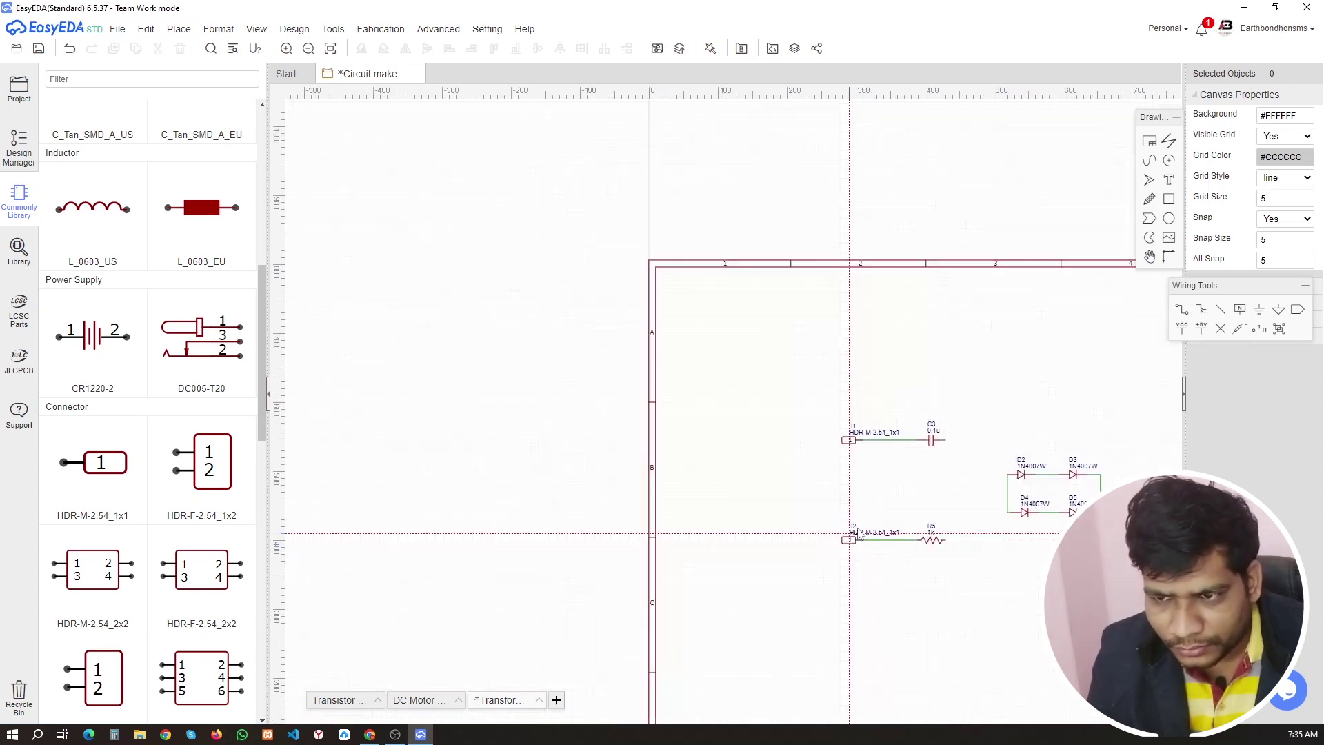
scroll(1125, 521, "up", 1)
left_click(978, 429)
left_click(766, 360)
left_click(979, 504)
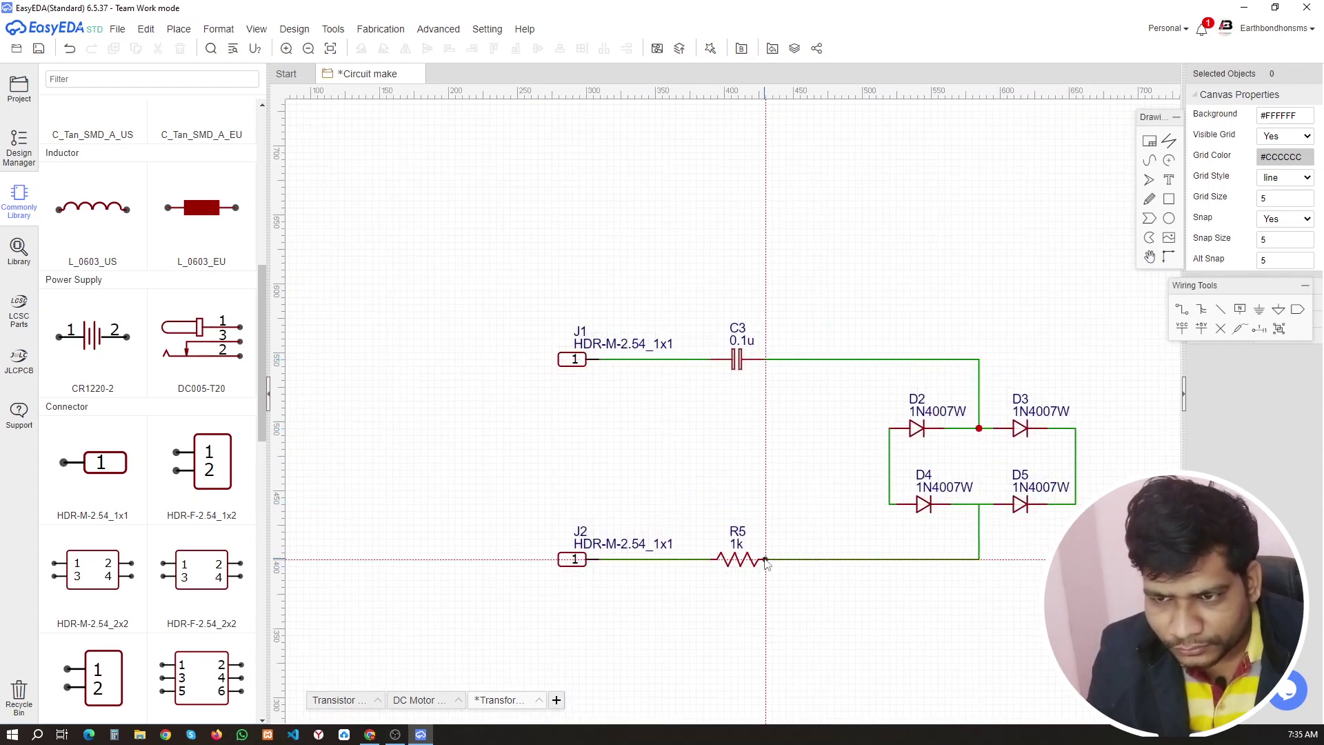
left_click(765, 559)
- Wire pin 2 of connector H4 below the zener diodes and around to the D2–D4 side of the bridge
right_click_drag(917, 537, 571, 519)
left_click(1143, 472)
left_click(1109, 473)
left_click(516, 582)
left_click(544, 445)
- Wire pin 1 of connector H4 to the D3–D5 side of the bridge, above the zener diodes and C2
left_click(1143, 458)
left_click(1109, 458)
left_click(730, 440)
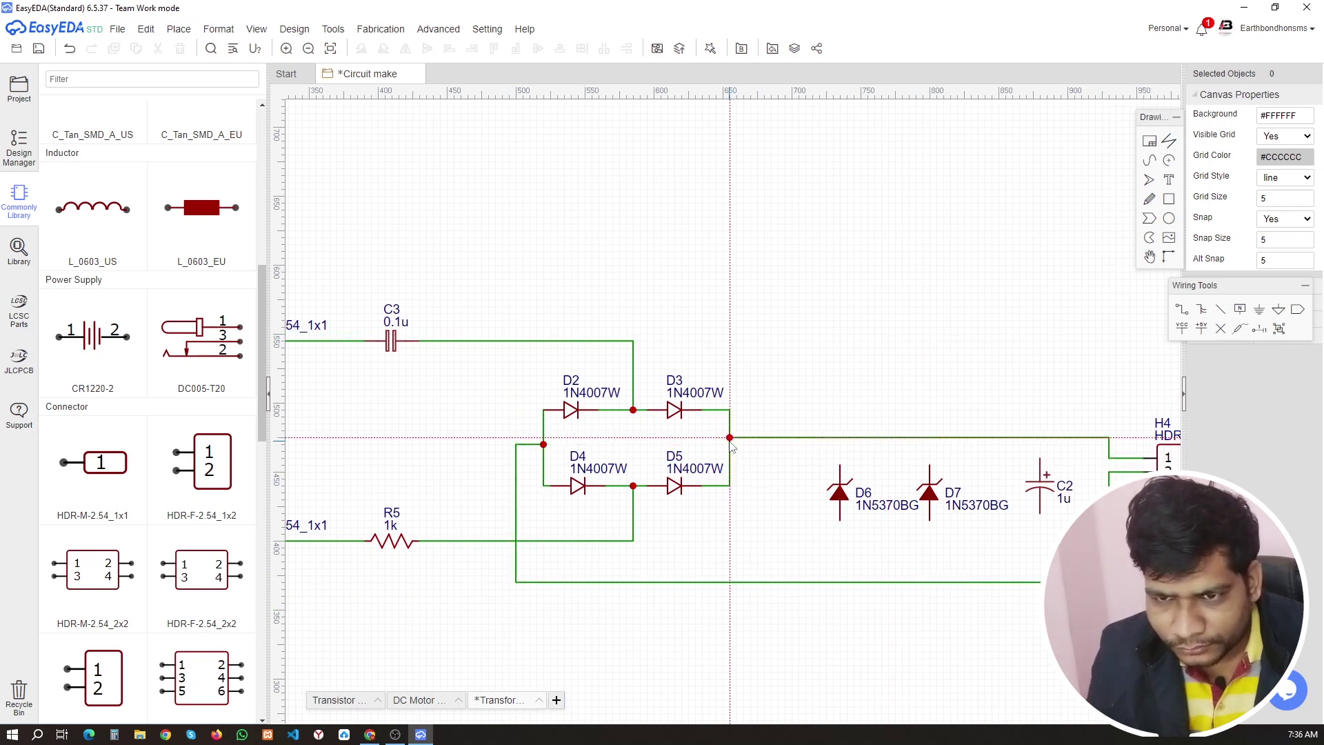
key("Escape")
- Move zener diodes D6 and D7 and capacitor C2 together slightly down between the two output wires
scroll(808, 480, "down", 2)
left_click_drag(783, 457, 1012, 525)
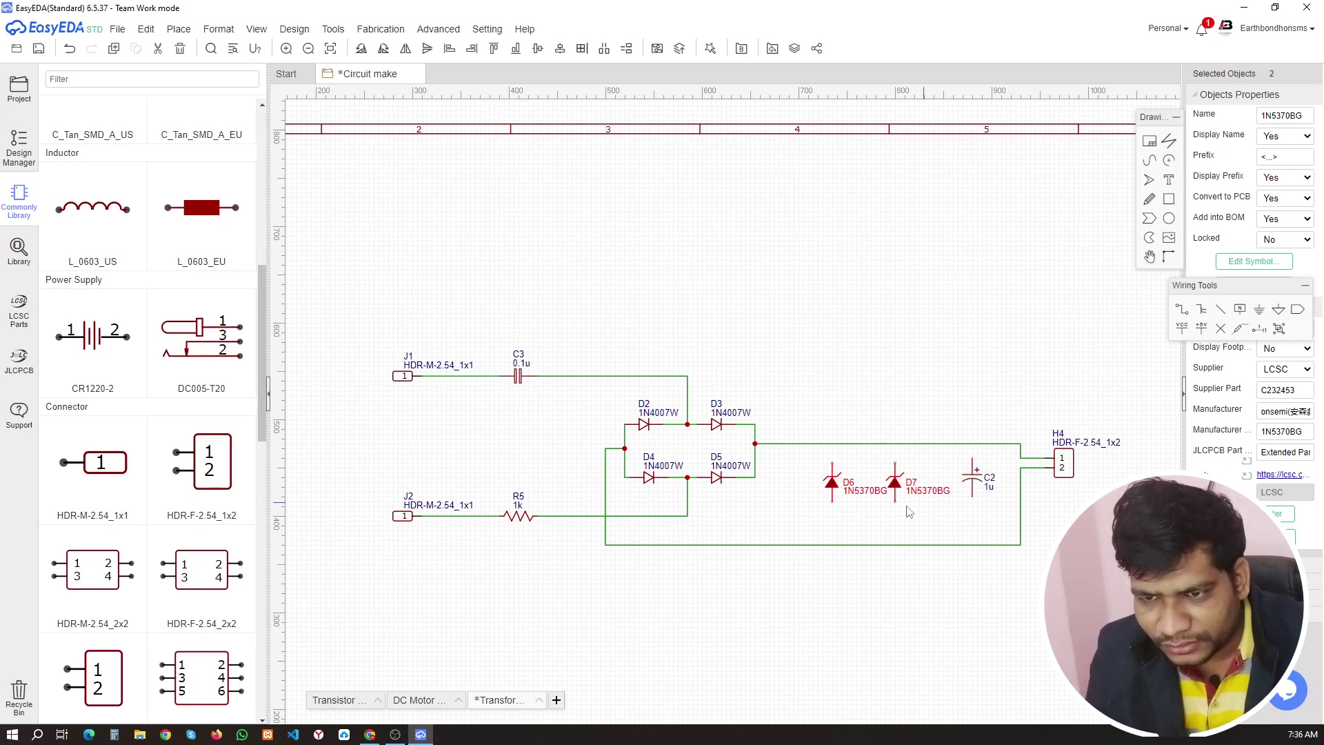
left_click_drag(793, 524, 1019, 444)
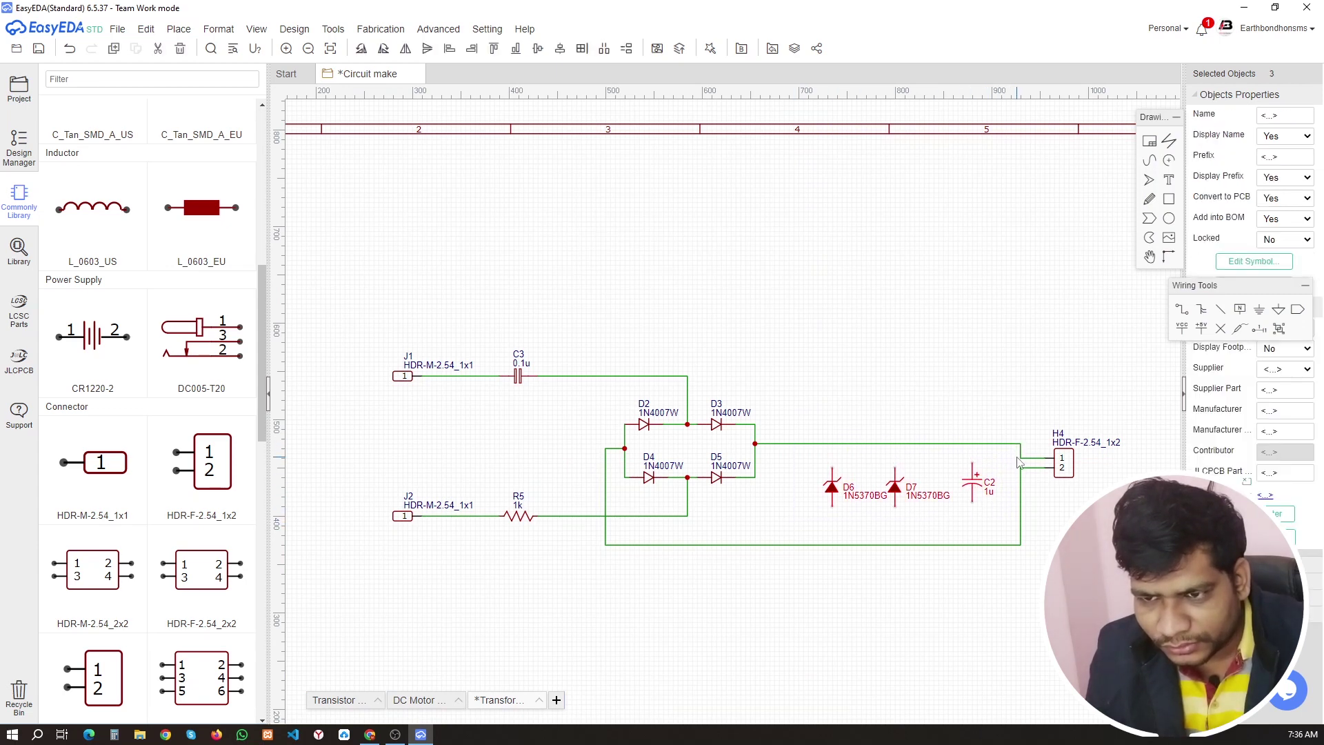
key("Down")
left_click(1073, 580)
- Wire the lower ends of D6, D7 and C2 to the lower output line
scroll(1054, 482, "up", 2)
left_click(626, 536)
left_click(625, 602)
left_click(747, 537)
left_click(746, 602)
left_click(895, 529)
left_click(895, 602)
- Wire the upper ends of C2, D7 and D6 to the upper output line
left_click(895, 453)
left_click(895, 408)
left_click(746, 463)
left_click(746, 407)
left_click(626, 464)
left_click(626, 407)
scroll(910, 491, "down", 2)
scroll(899, 485, "up", 2)
scroll(792, 483, "down", 2)
scroll(692, 474, "up", 2)
scroll(691, 474, "down", 2)
scroll(691, 475, "down", 3)
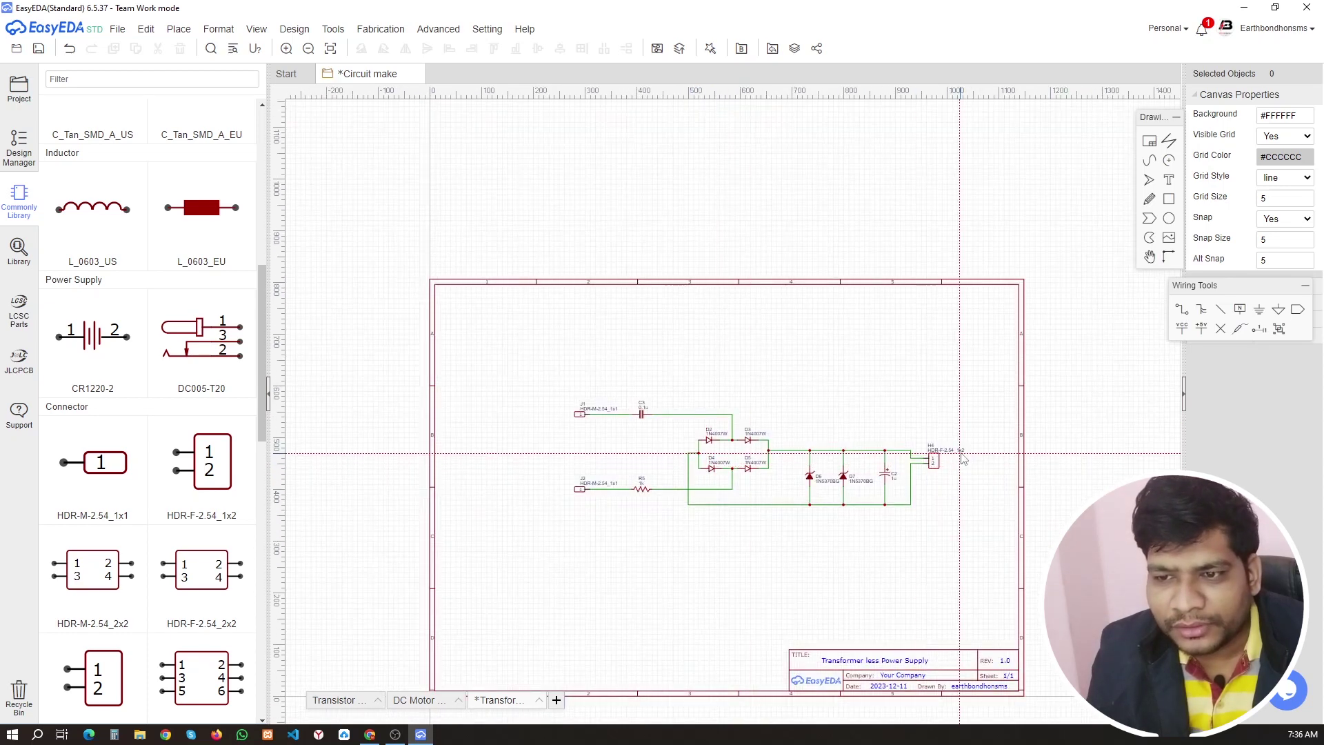
scroll(713, 474, "up", 3)
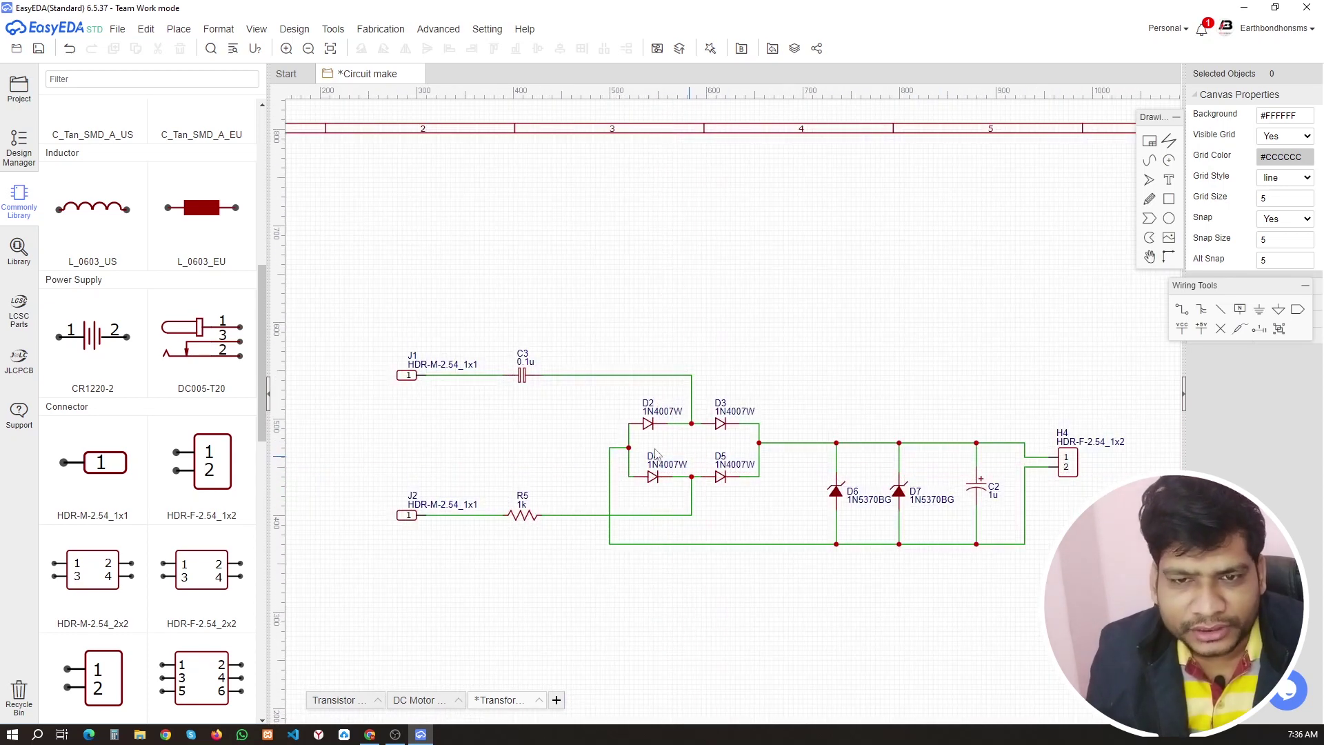
- Rename connector J1 as "AC IN"
double_click(439, 364)
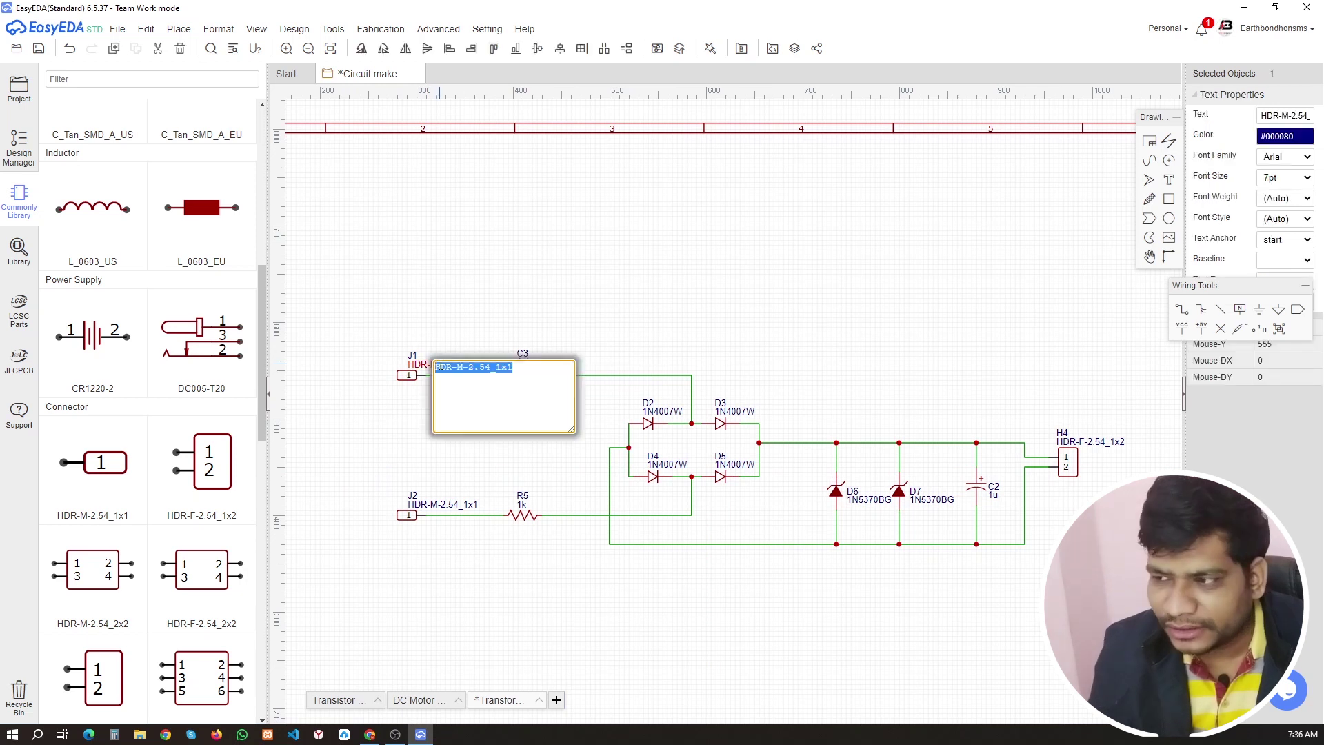
key("BackSpace")
type("AC")
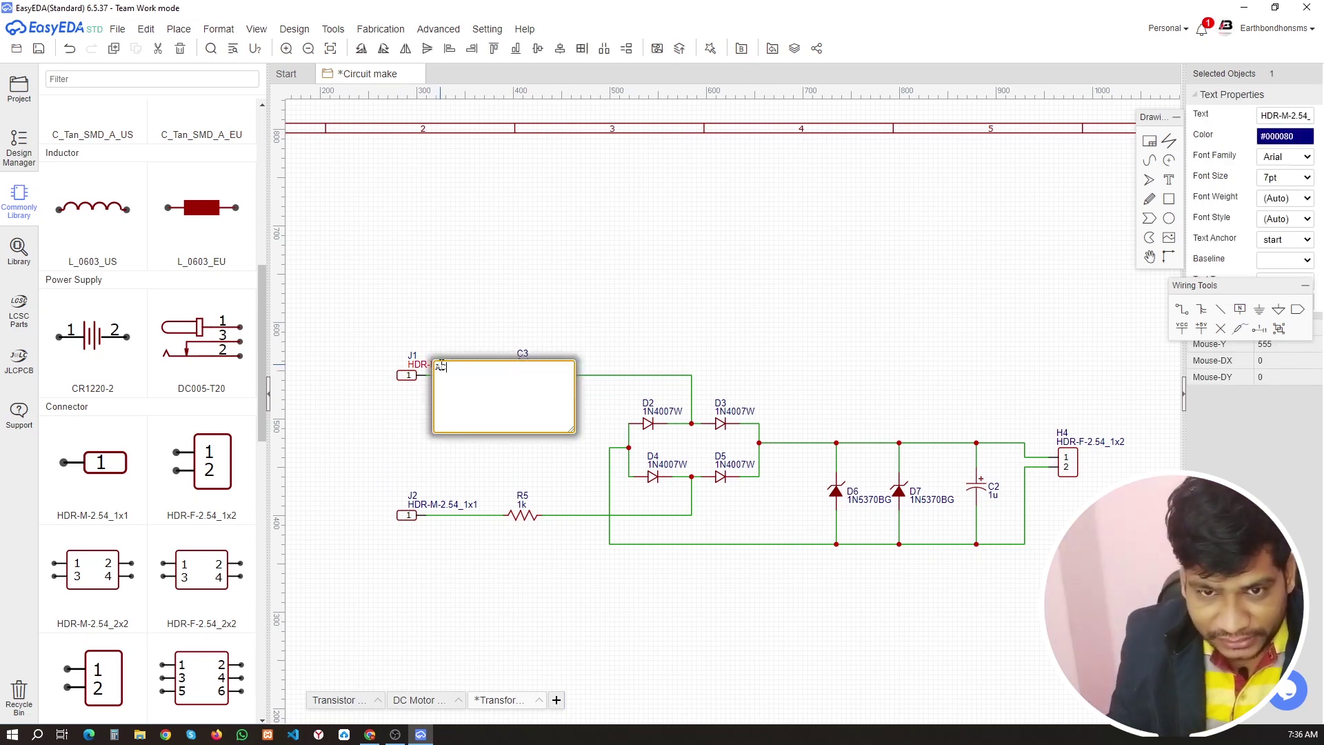
type(" In")
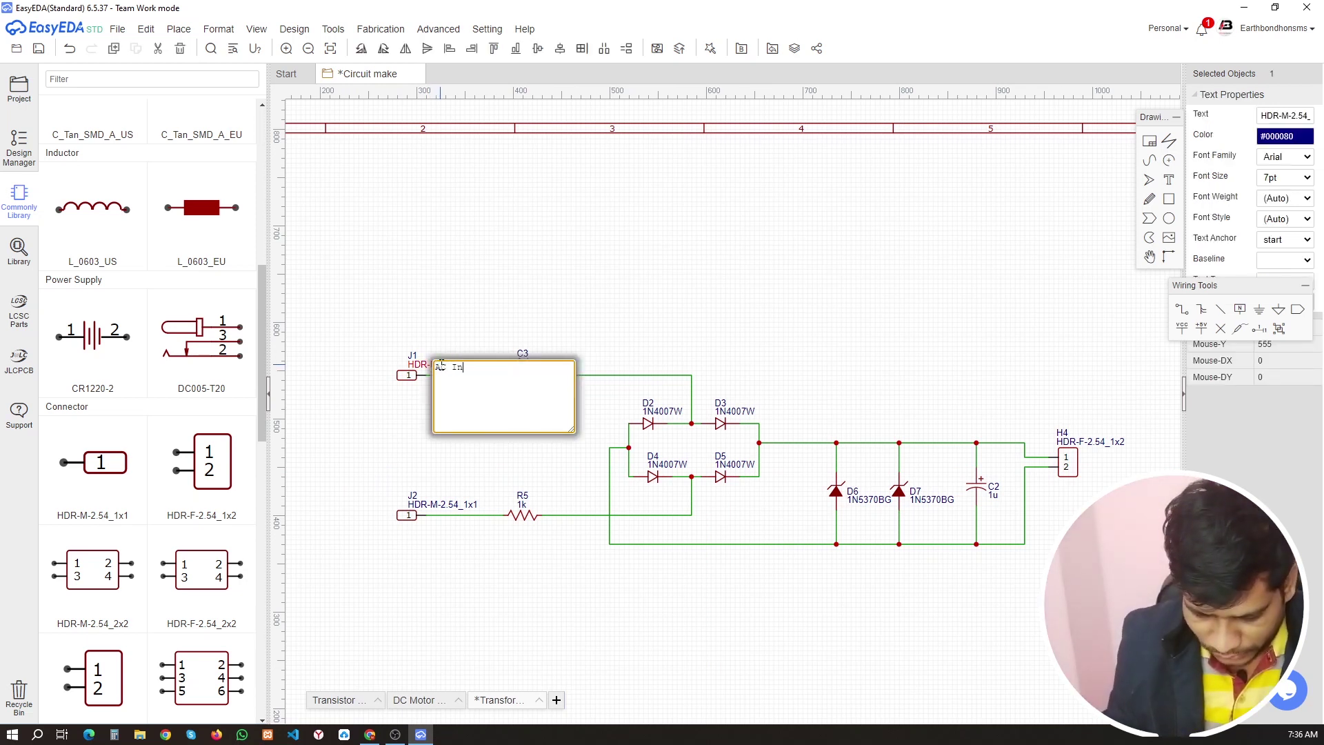
left_click(407, 390)
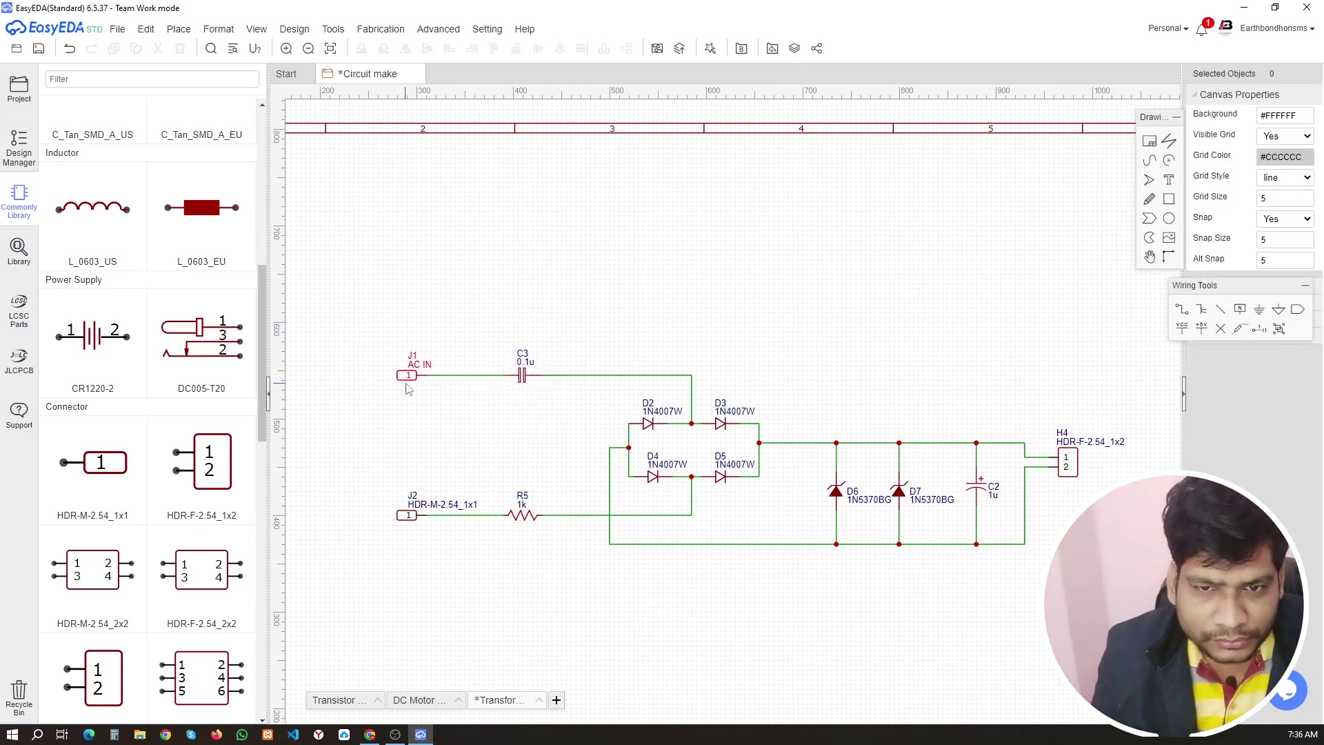
- Change the text inside connectors J1 and J2 to "~"
double_click(409, 381)
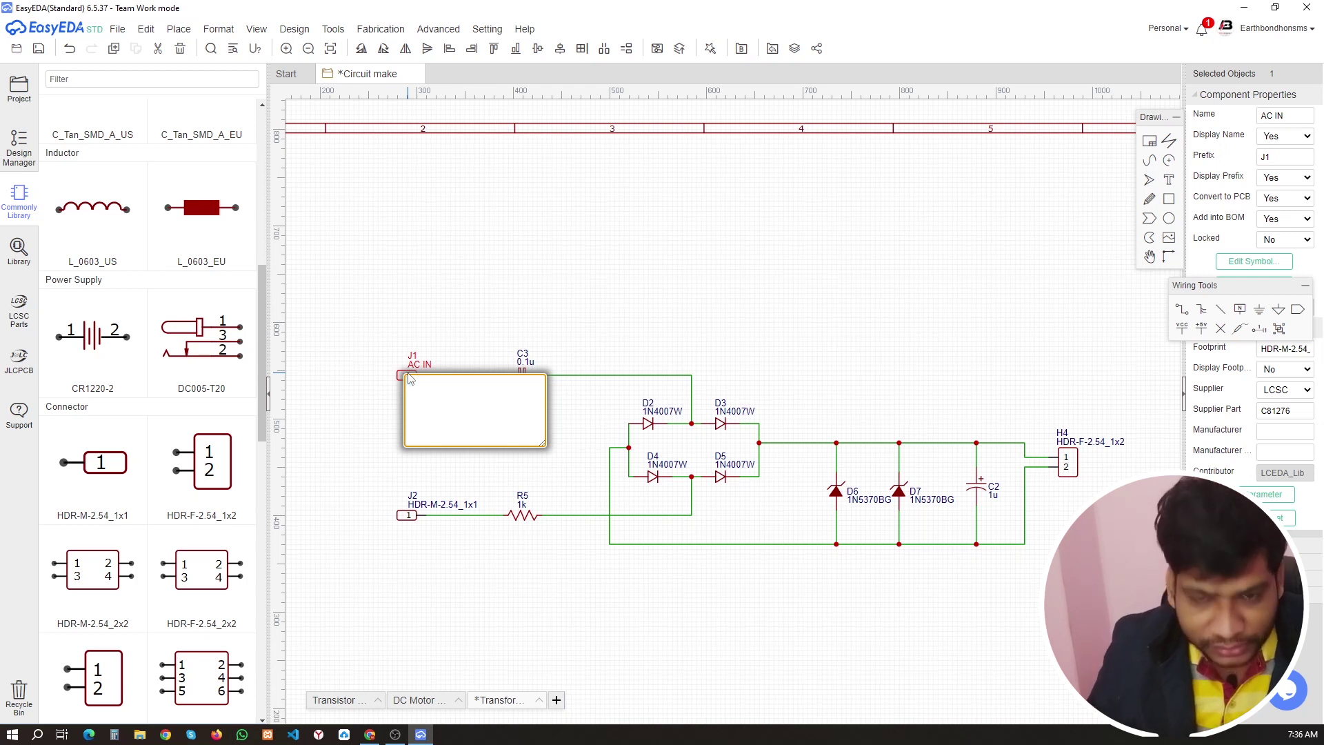
left_click(377, 377)
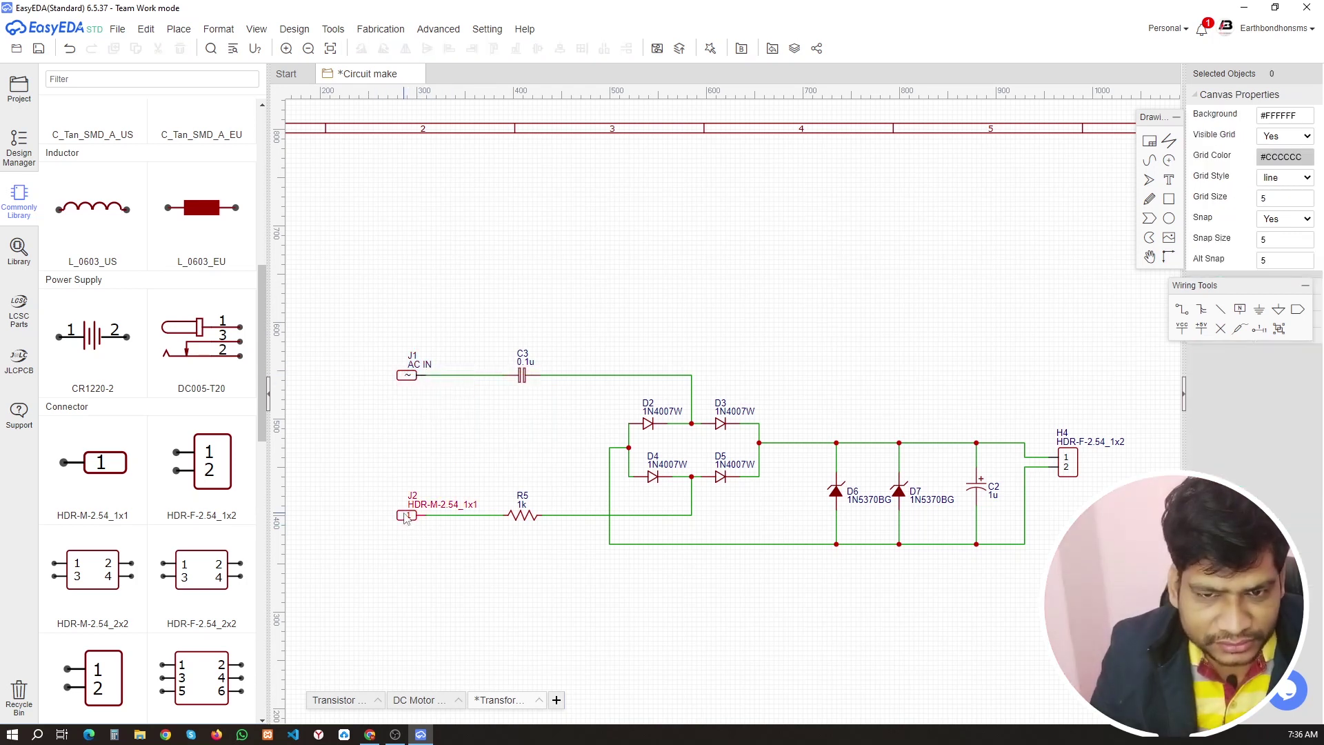
left_click(405, 517)
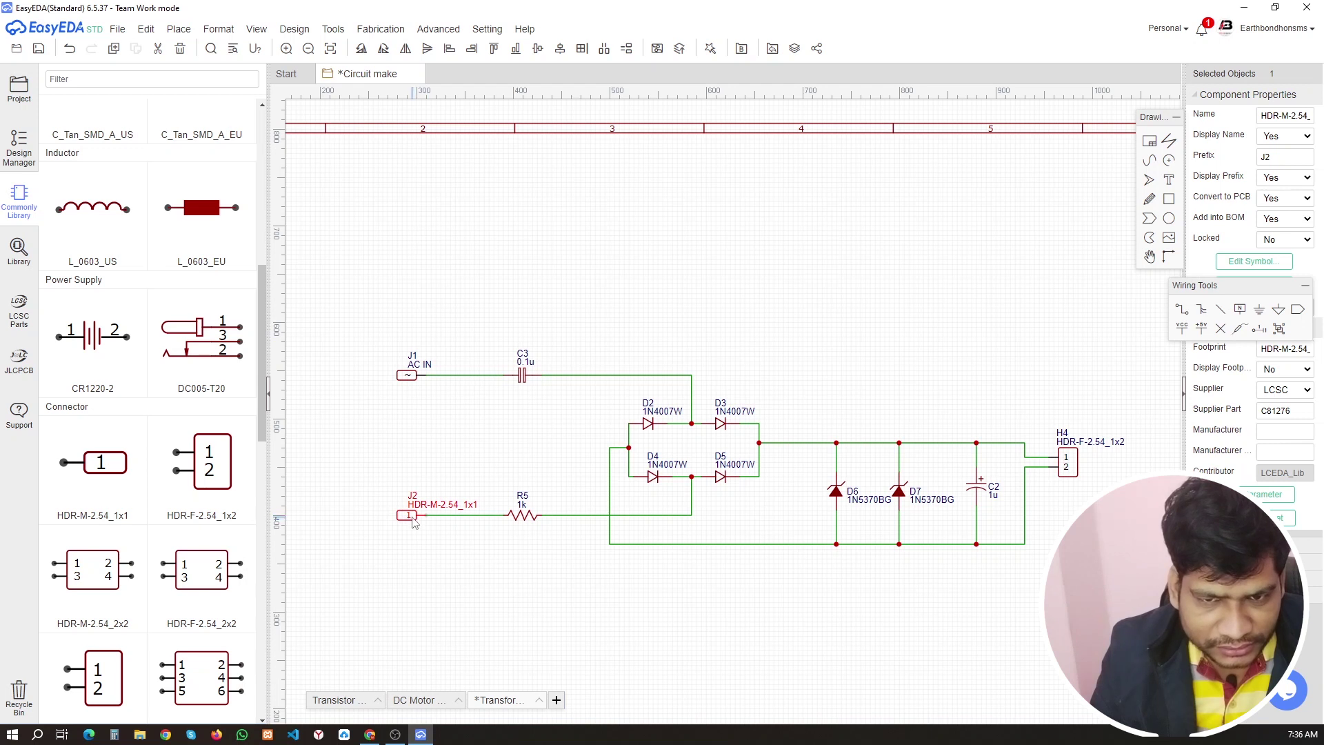
double_click(413, 521)
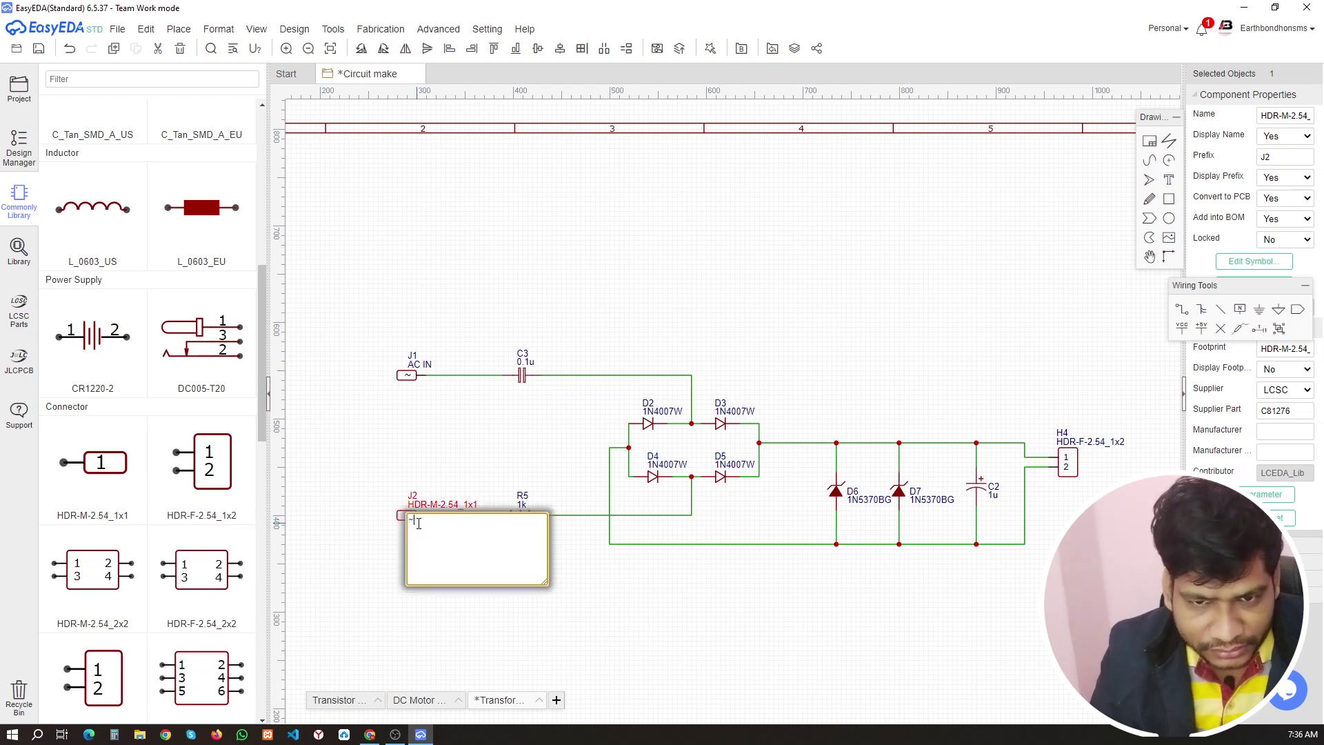
left_click(343, 484)
- Rename connector J2 as "AC IN"
double_click(433, 504)
type("AC IN")
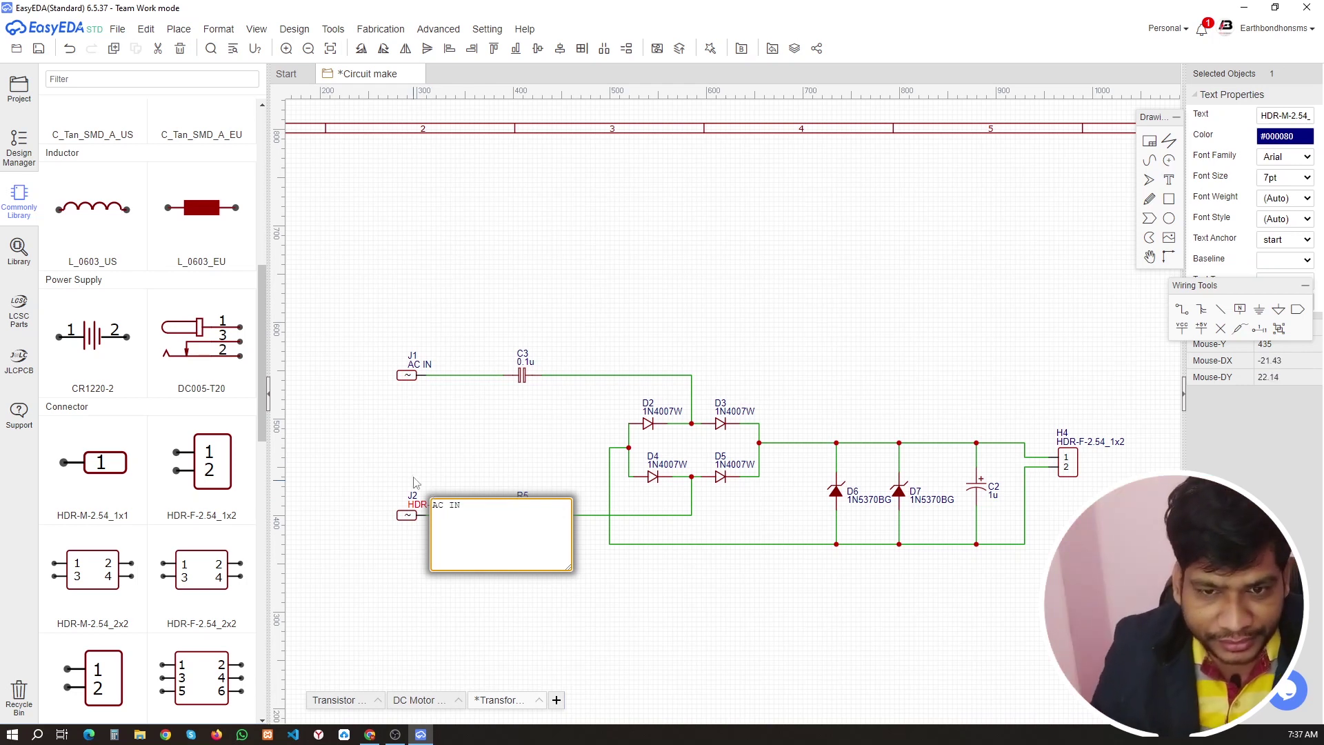
left_click(490, 437)
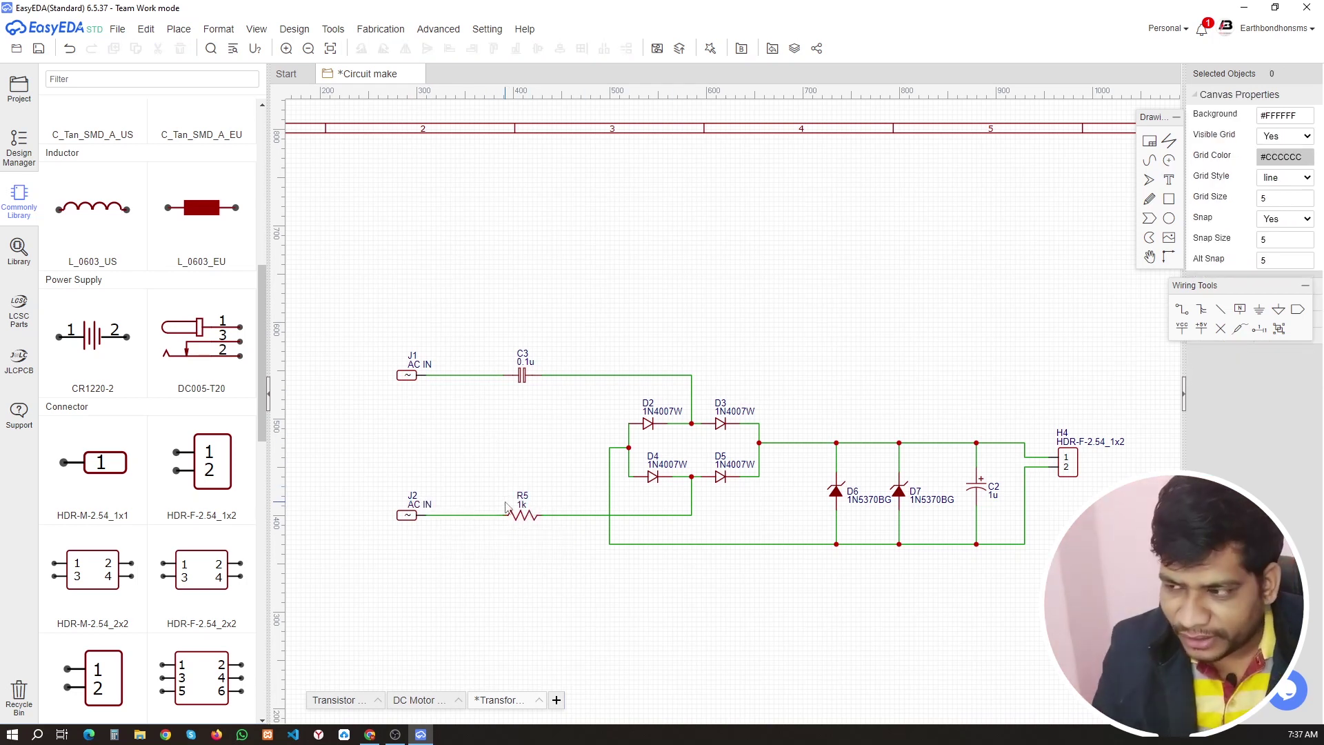
- Set the value of resistor R5 to "100R 2W"
double_click(524, 504)
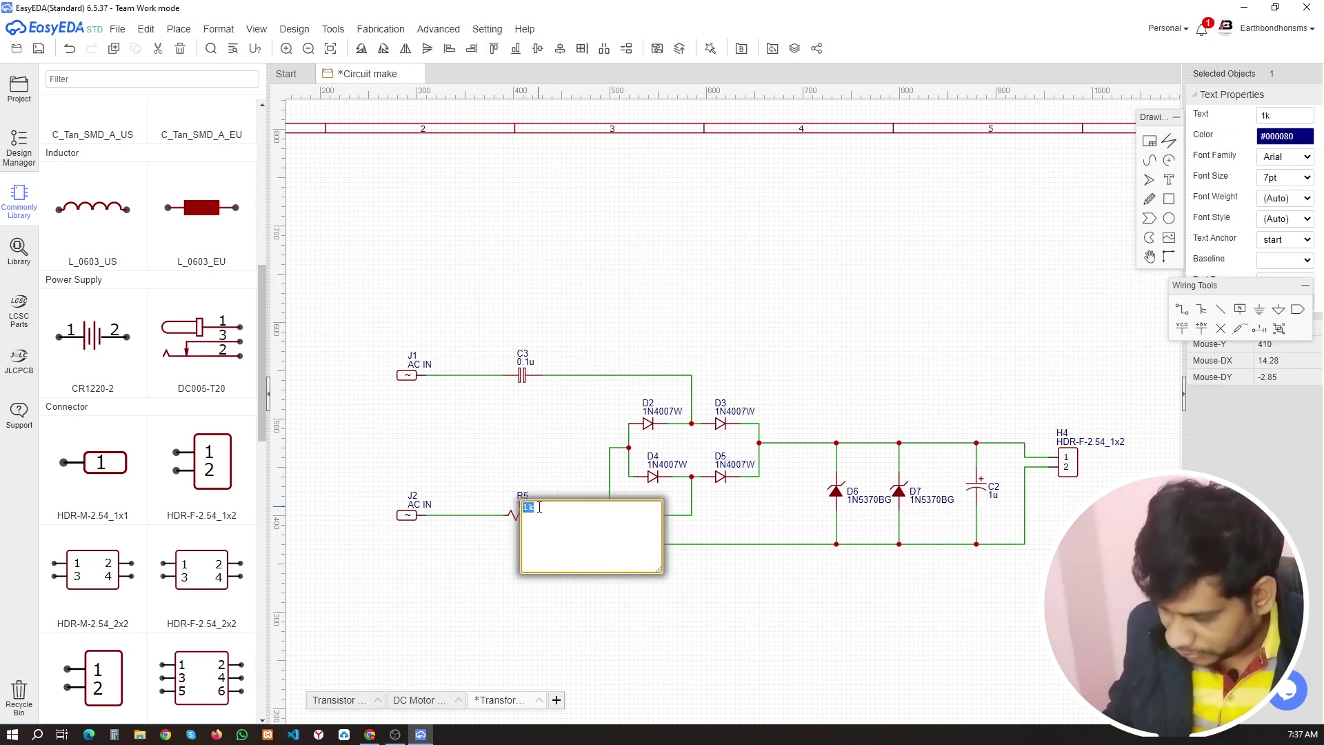
type("100R ")
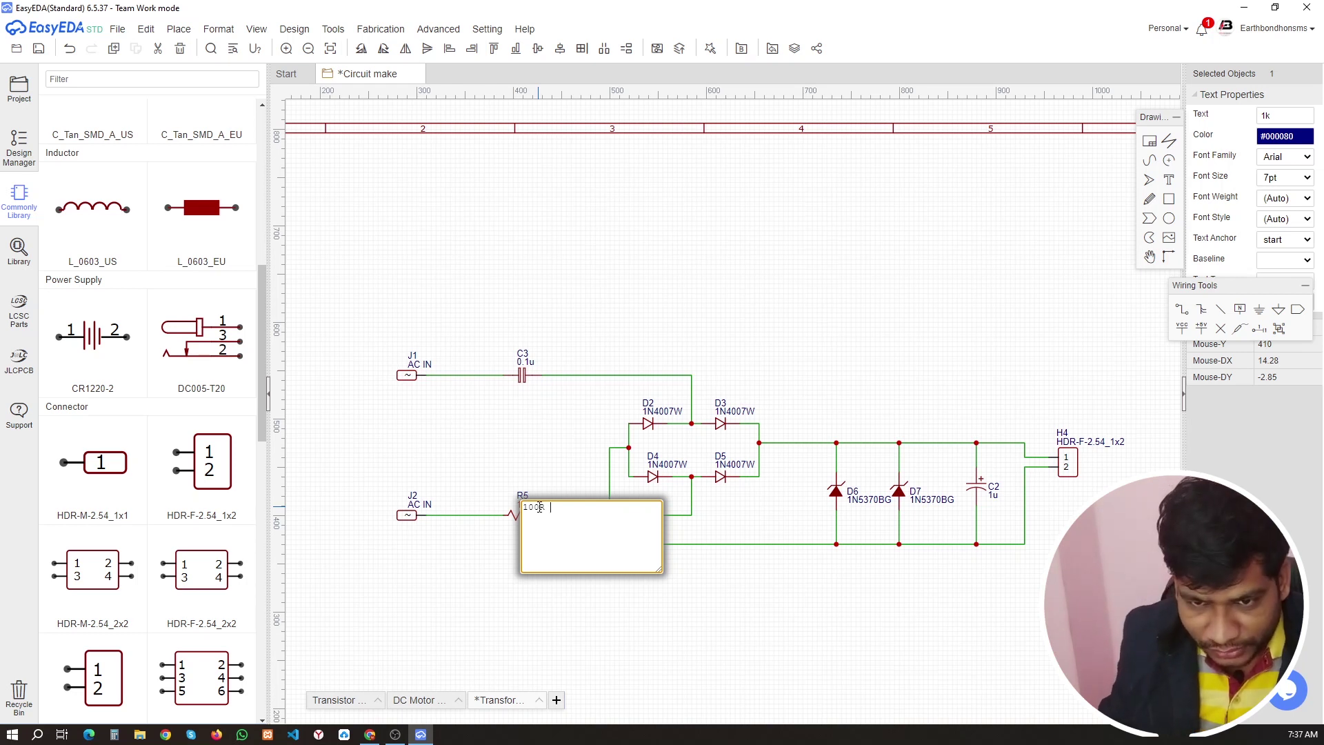
type("2W")
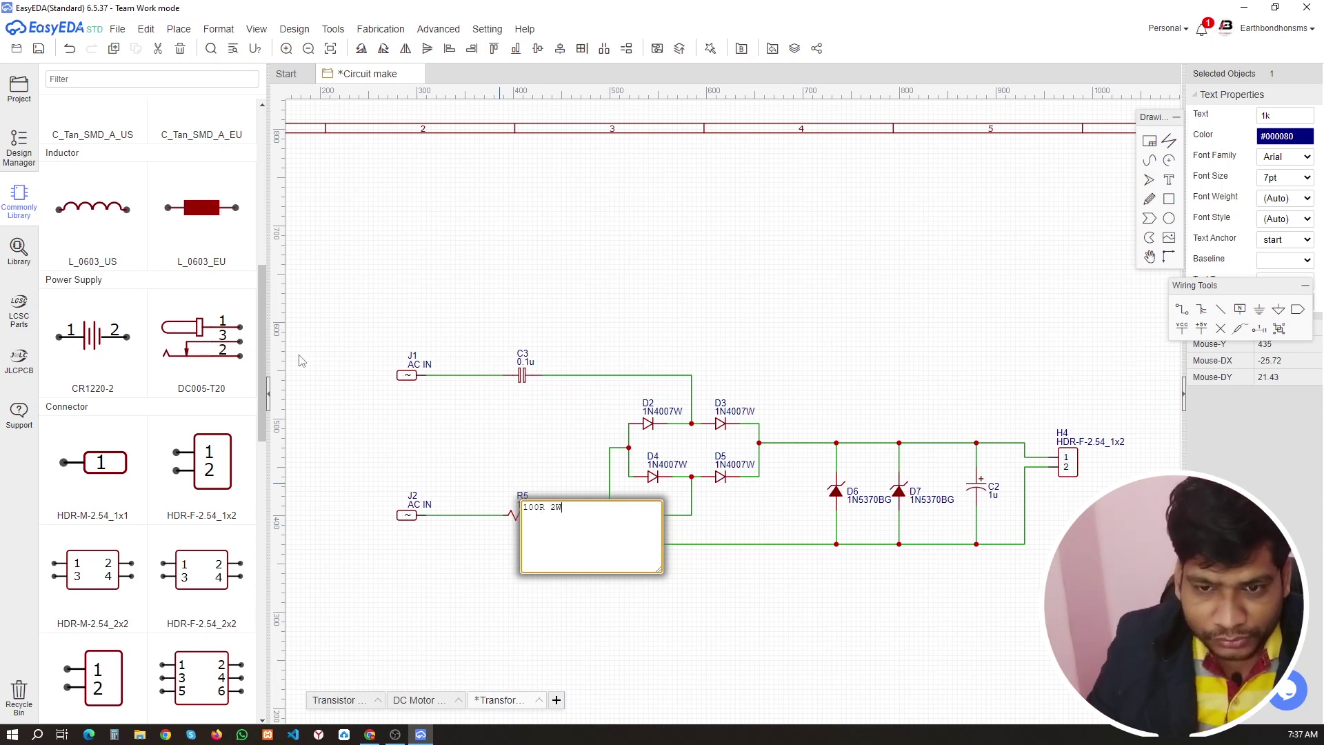
left_click(529, 430)
- Set the value of capacitor C3 to "225j 630V"
double_click(526, 362)
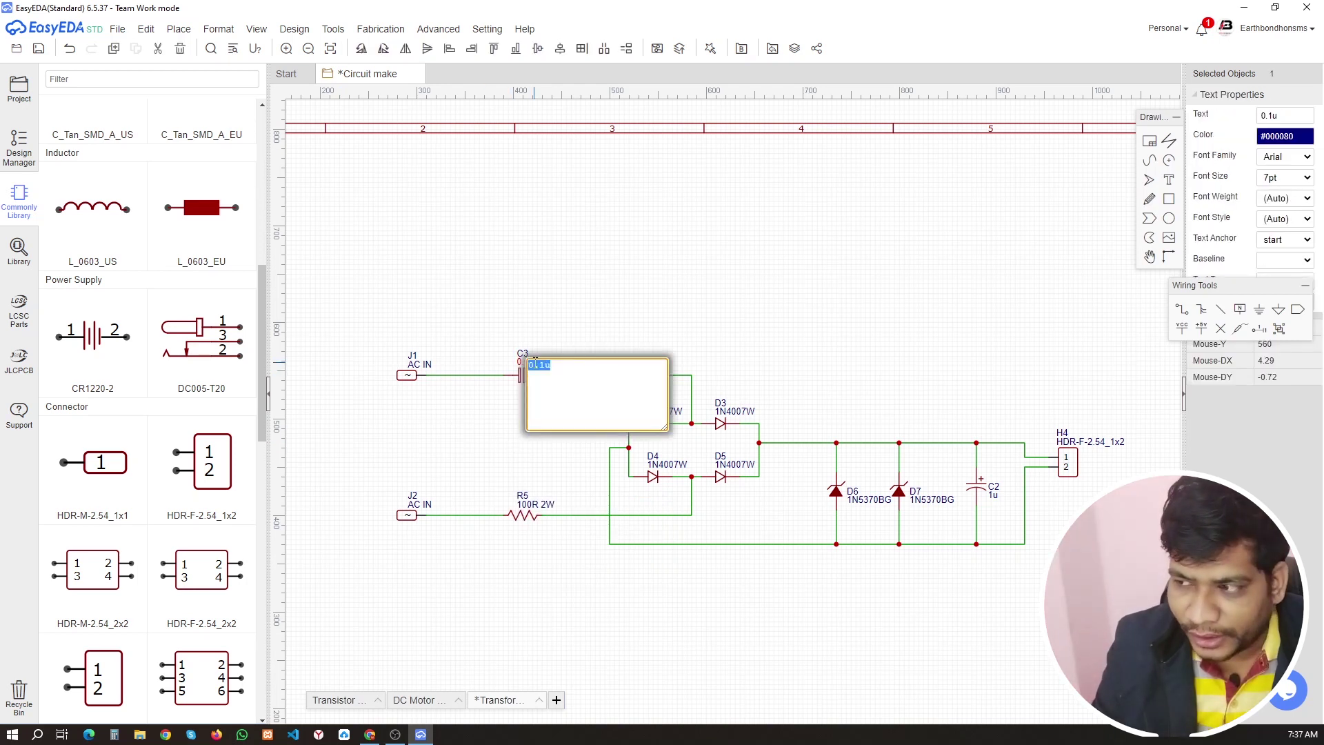
type("22")
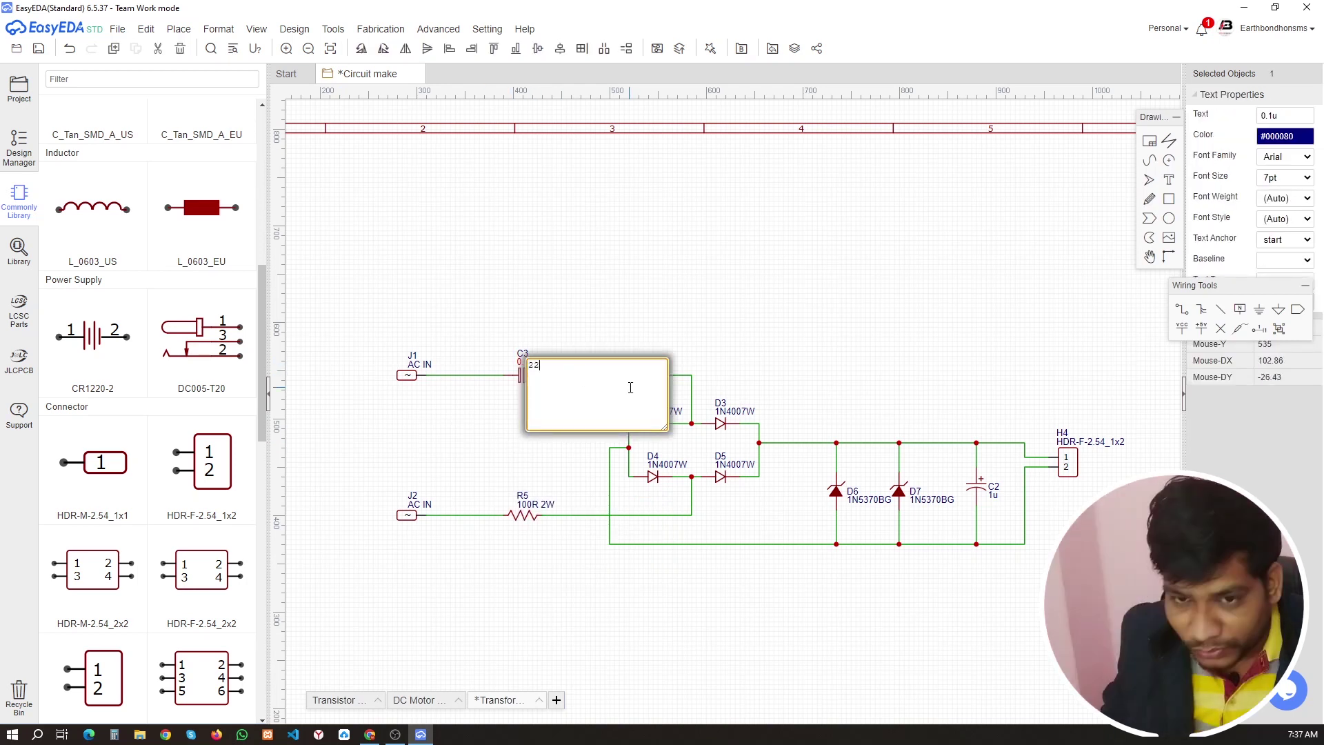
type("5j ")
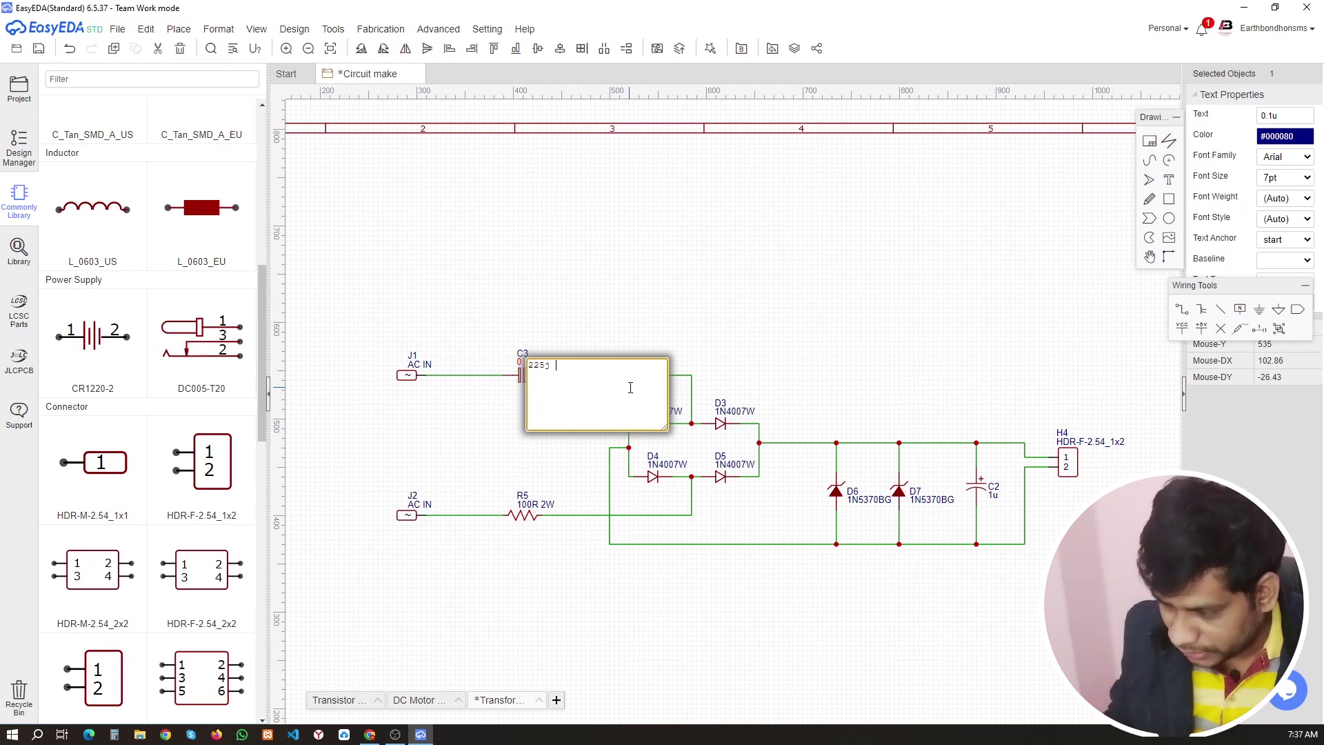
type("630V")
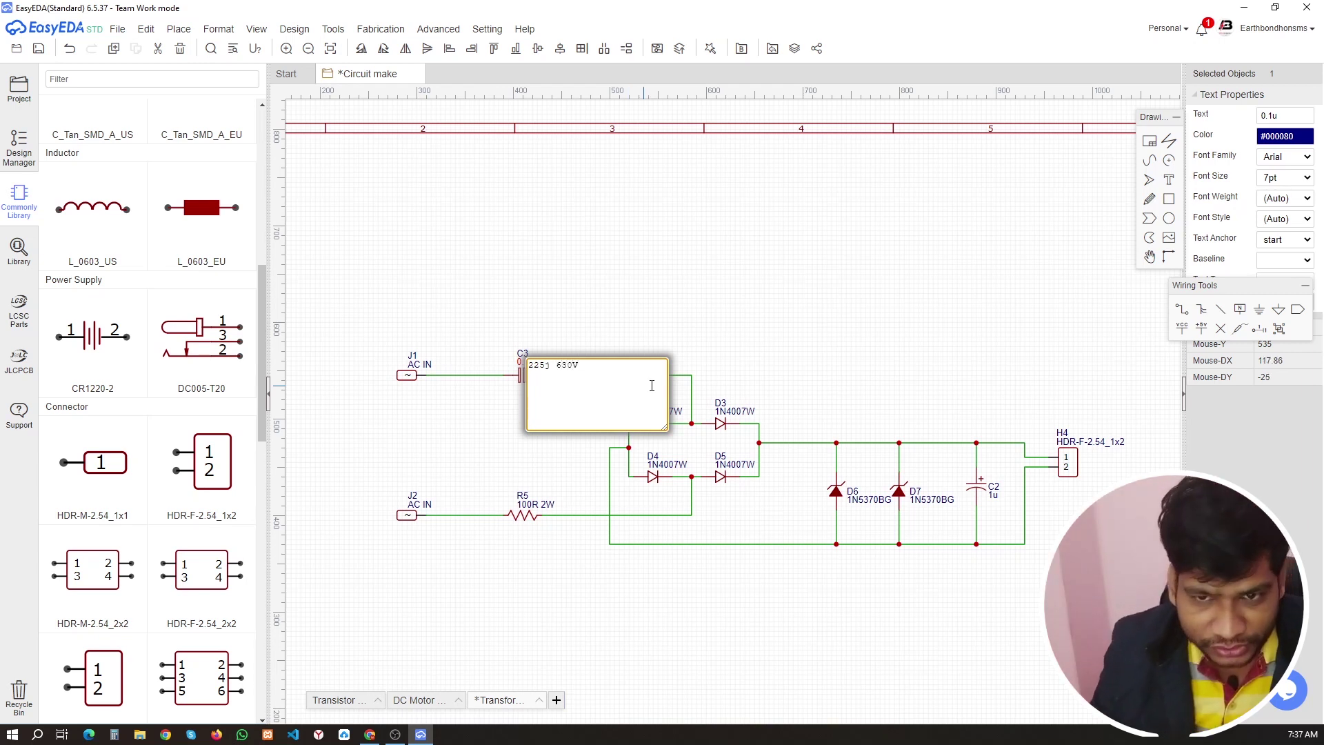
left_click(737, 339)
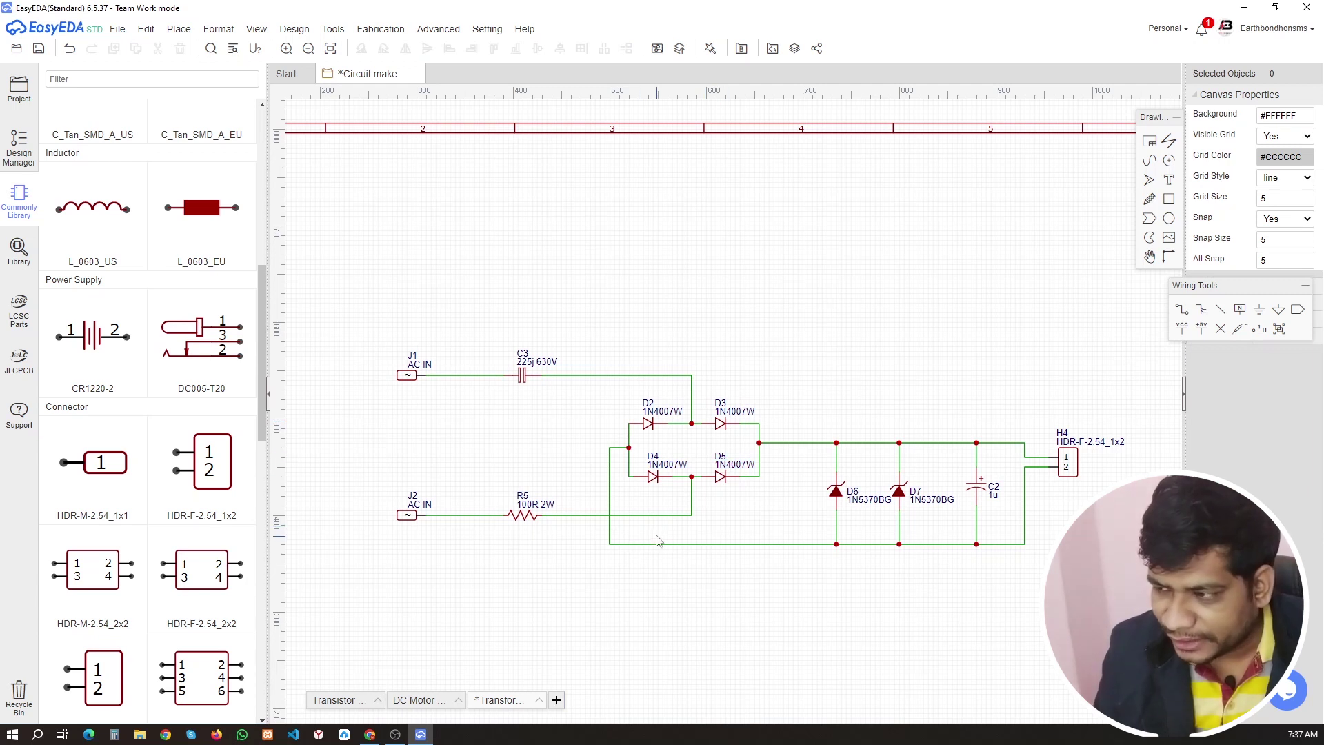
- Set the values of Zener diodes D6 and D7 to "12V 1w"
left_click(875, 505)
double_click(877, 508)
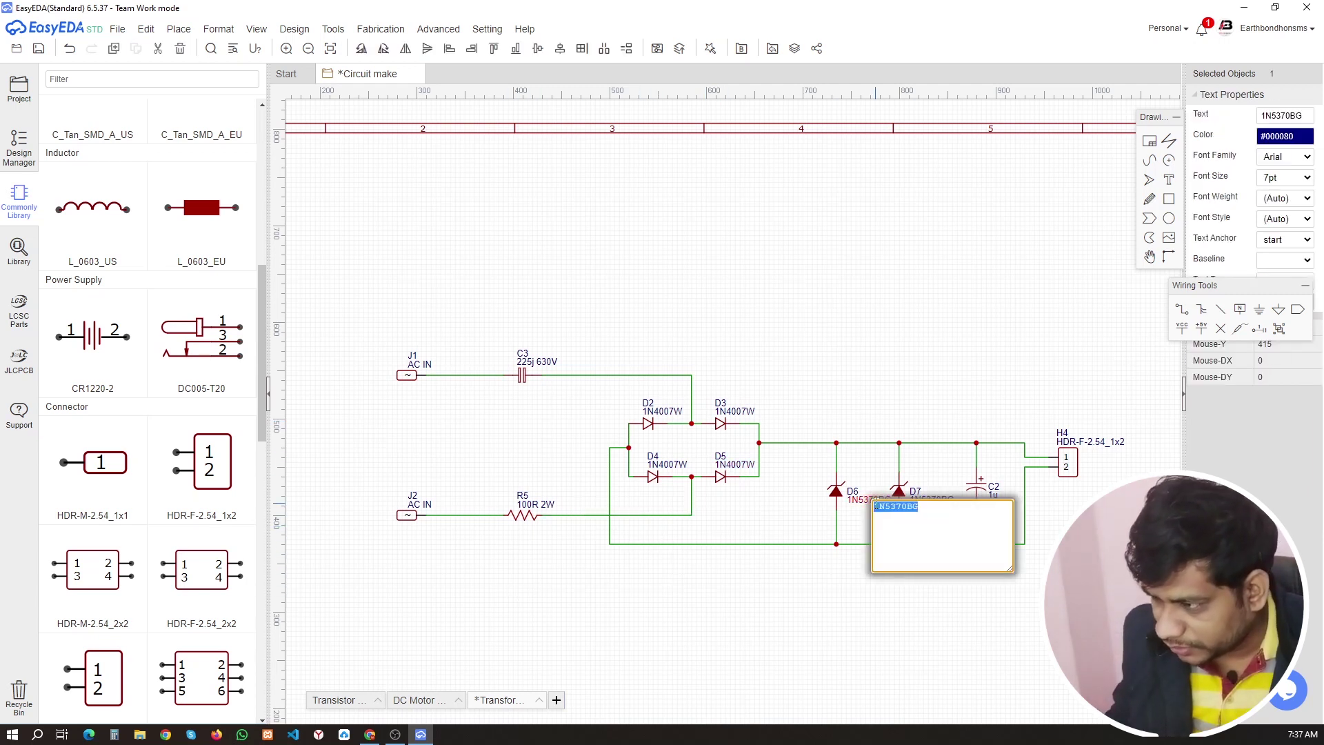
type("1")
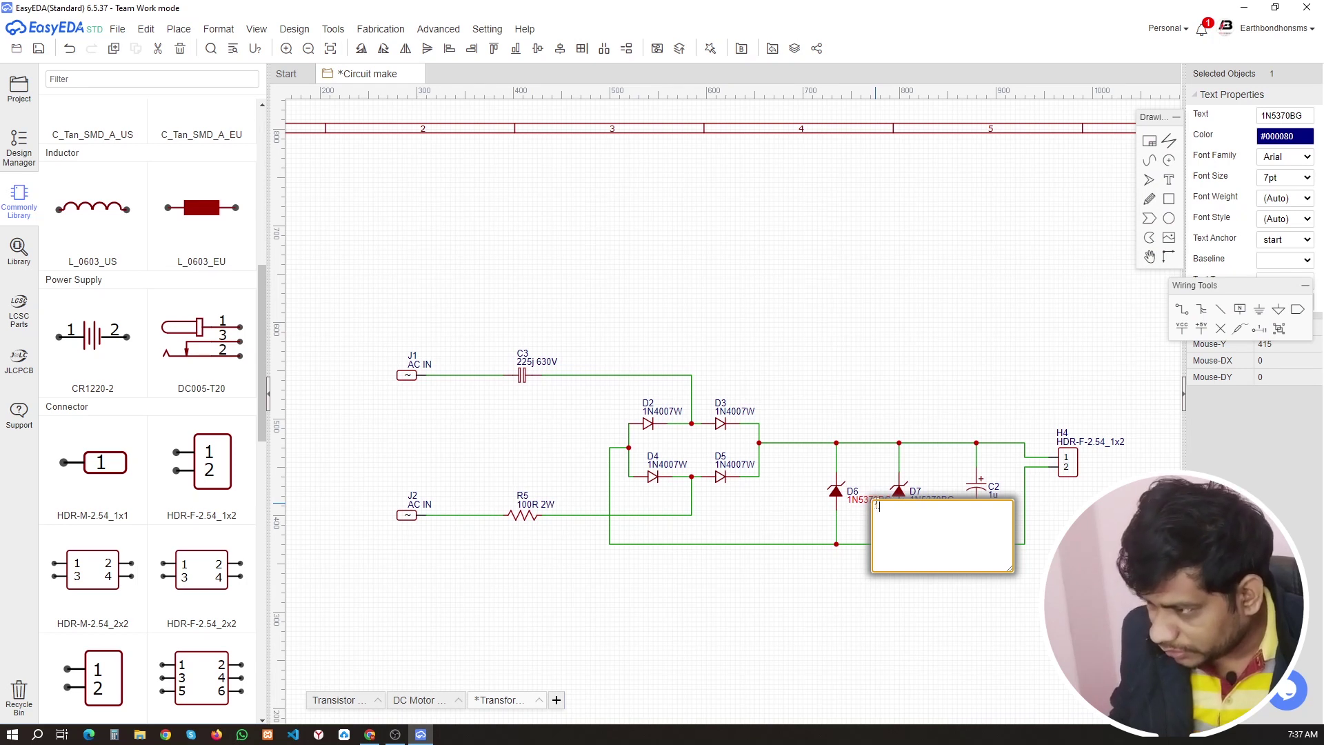
type(".2V 1w")
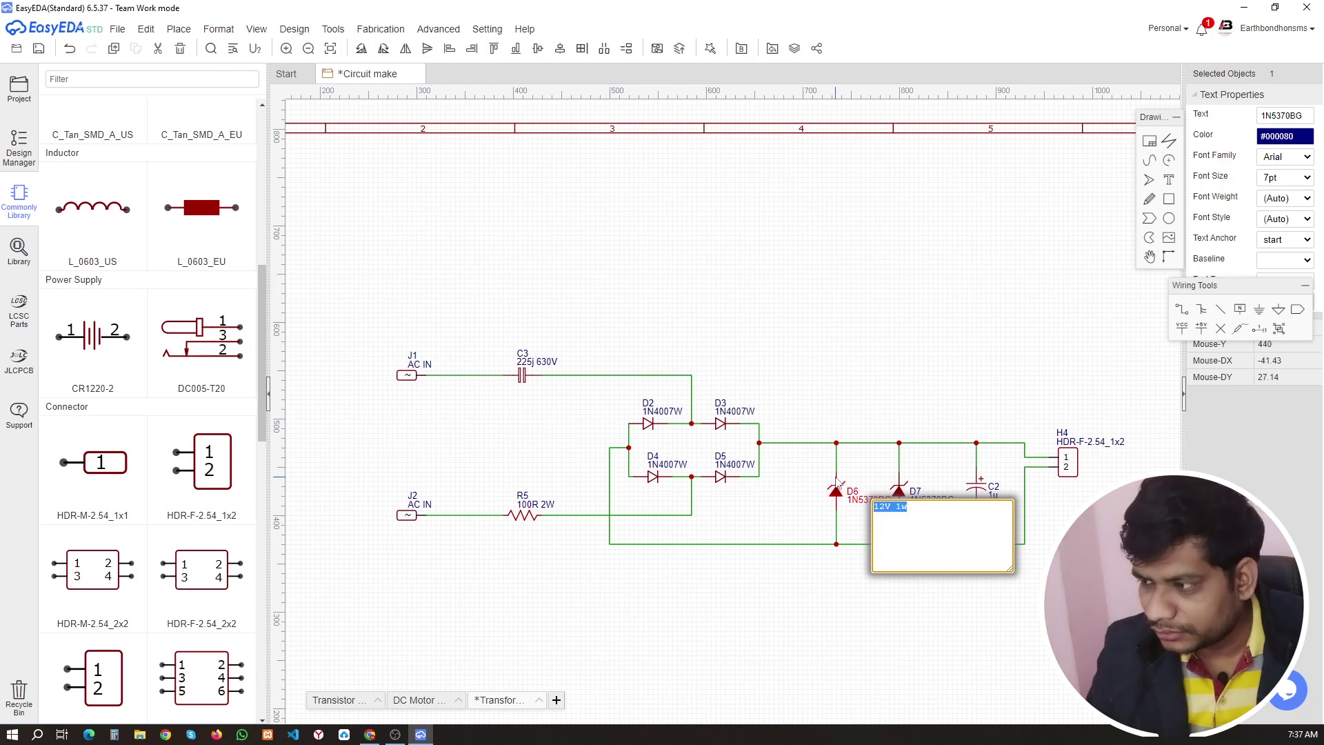
left_click(834, 586)
double_click(932, 499)
type("12V 1w")
left_click(867, 596)
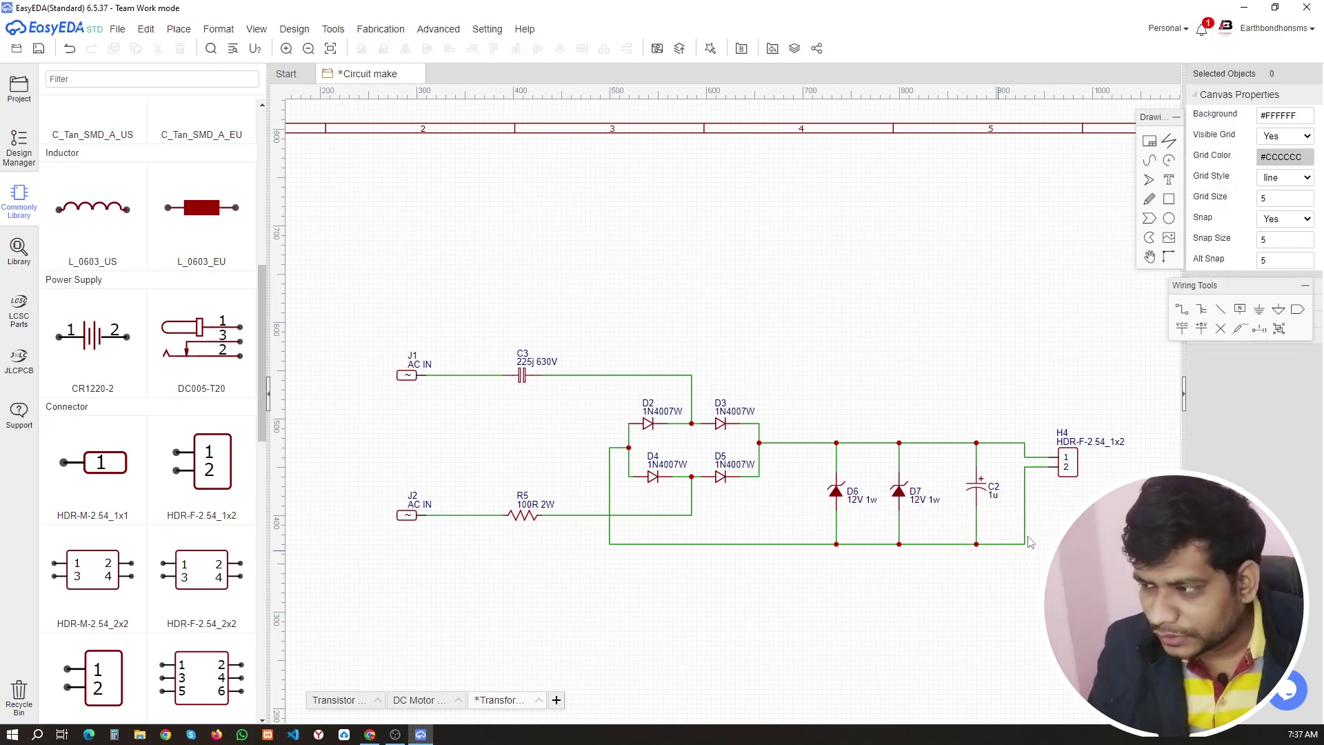
- Set the value of capacitor C2 to "3.3uf 50v"
double_click(995, 495)
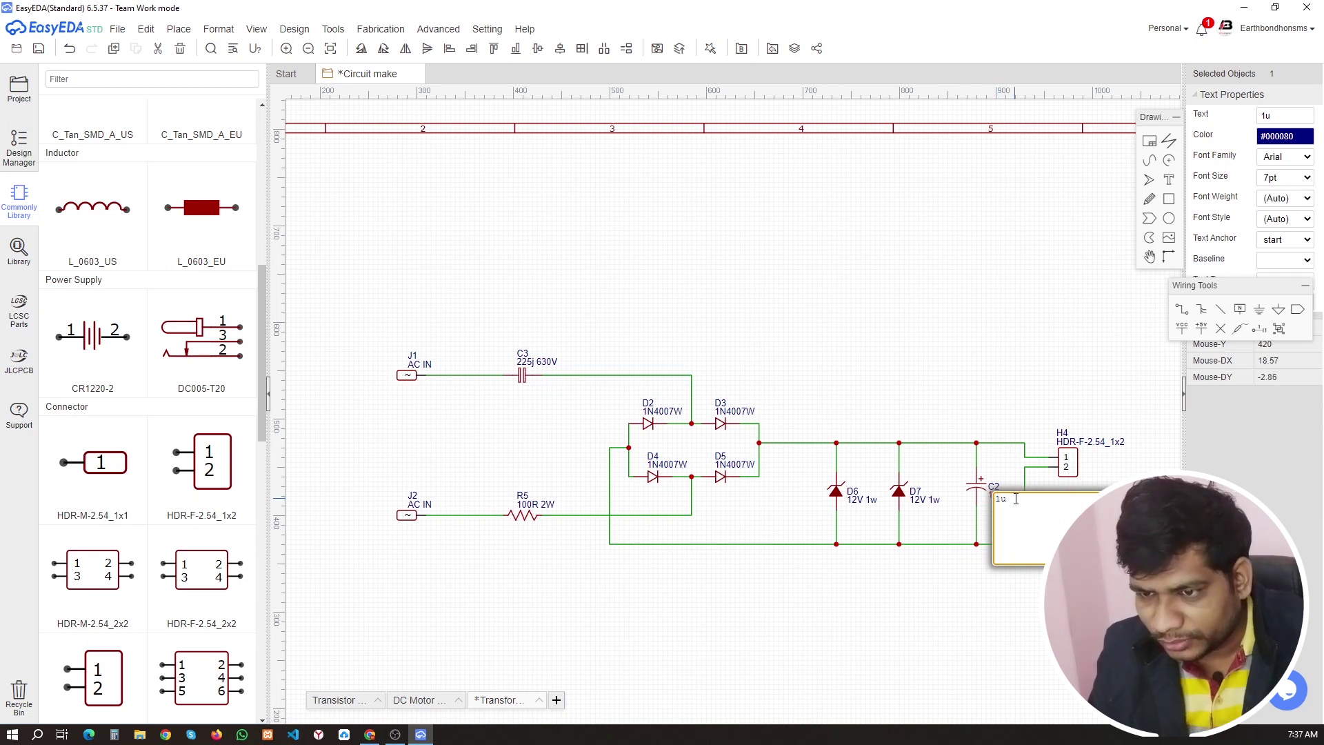
key("Delete")
type("3.3uf")
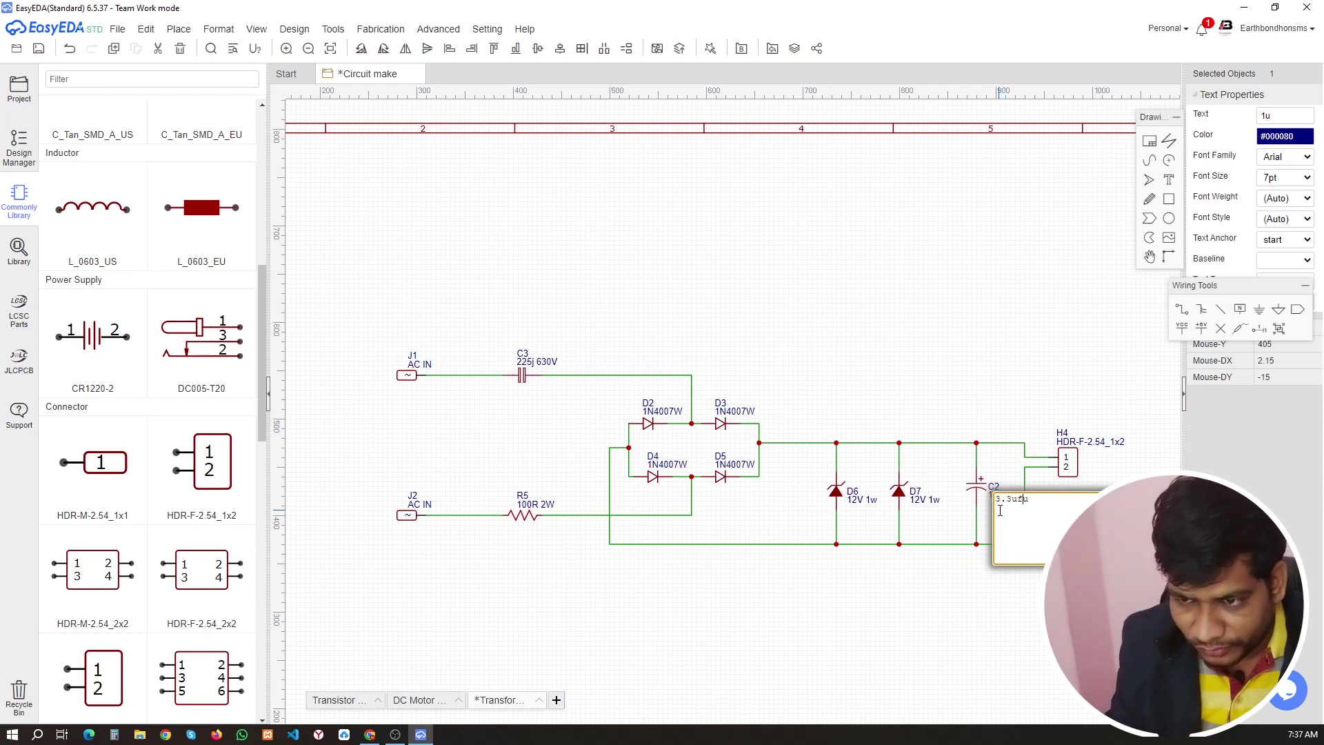
type(" 50v")
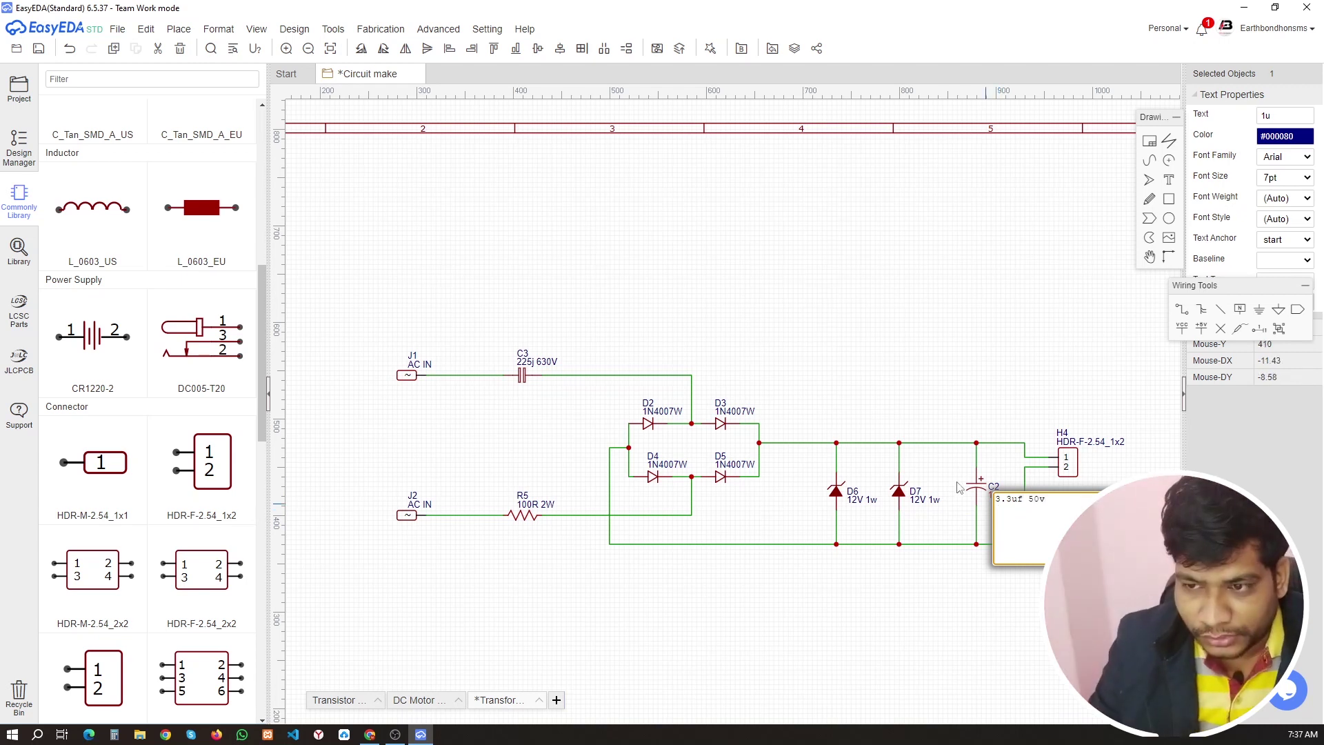
left_click(941, 379)
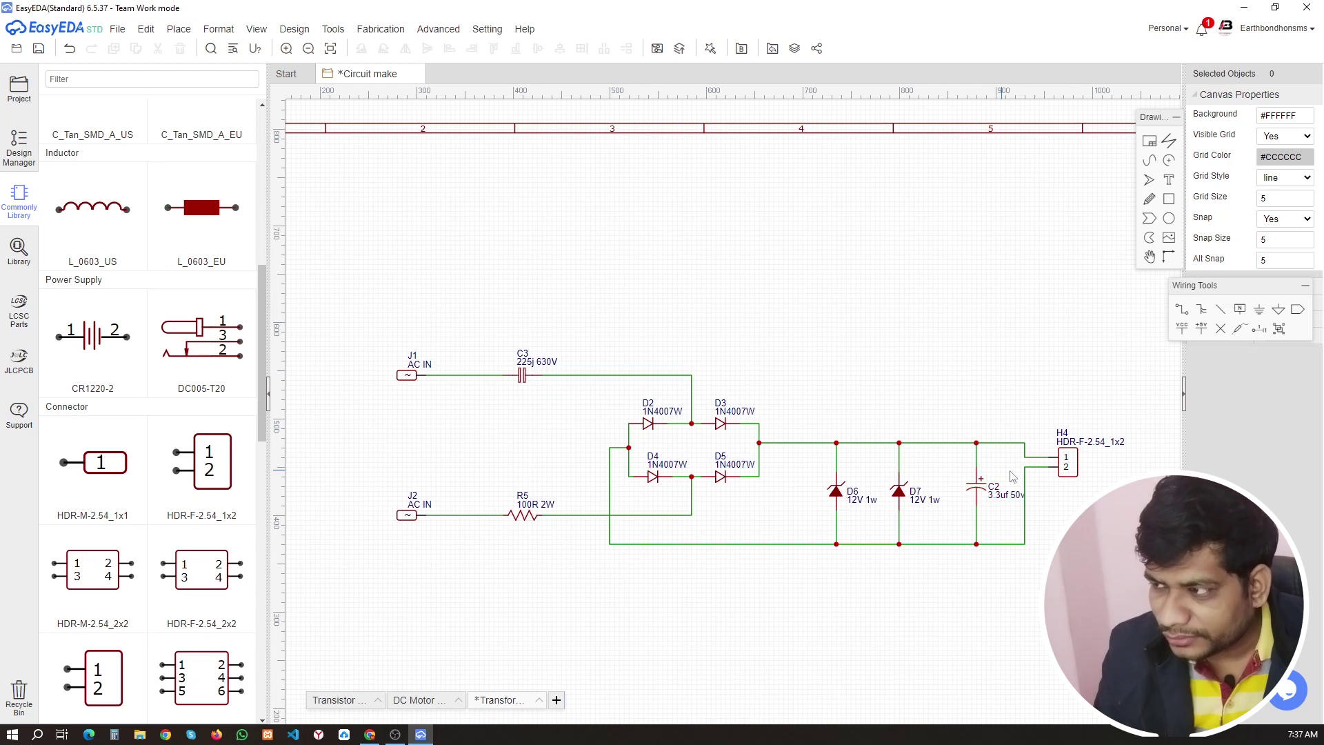
- Rename connector H4 as "Output"
double_click(1106, 440)
type("Output")
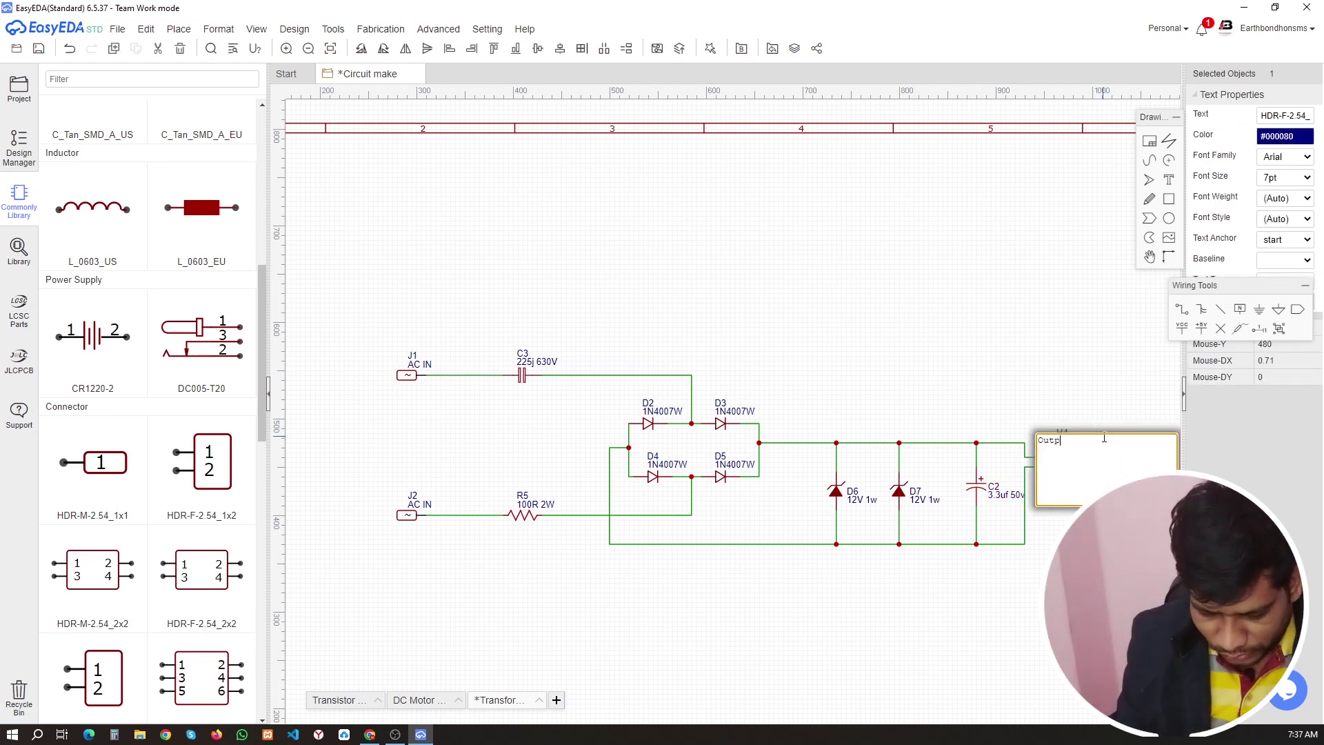
left_click(1061, 313)
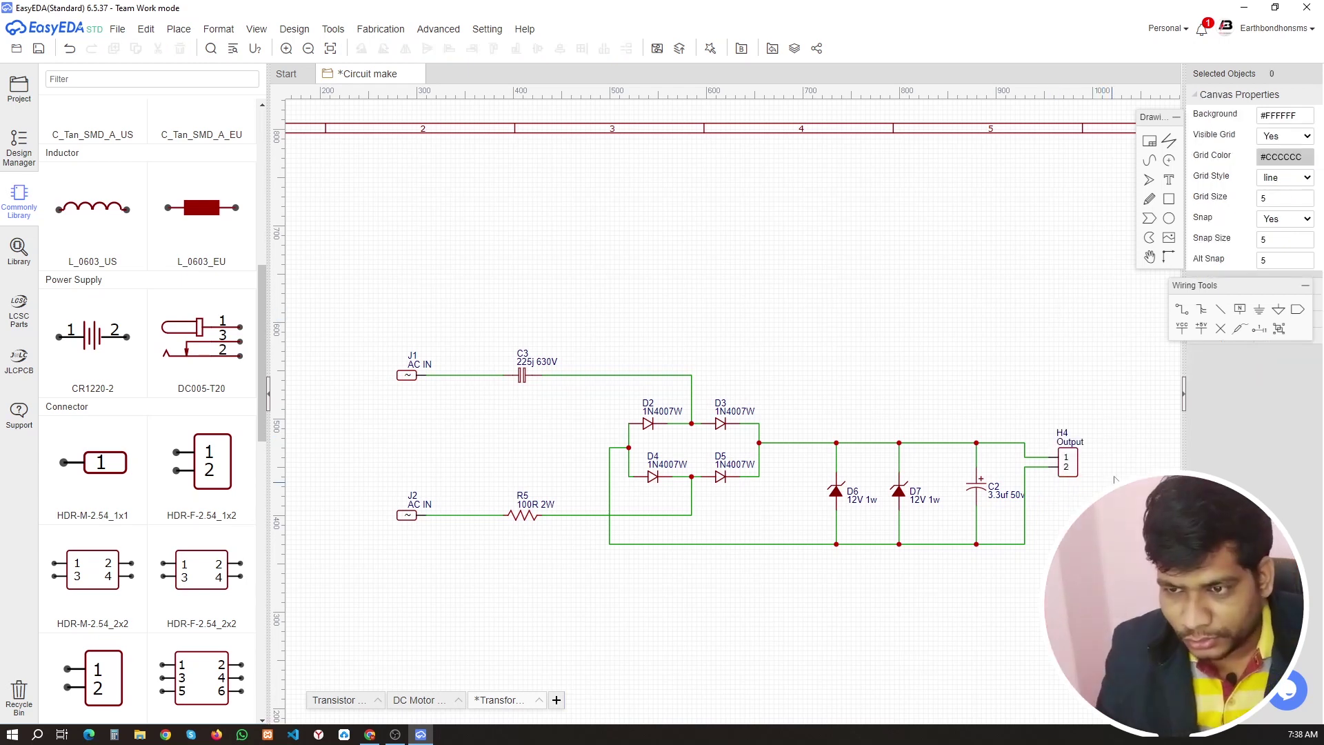
- Relabel the pins inside connector H4, changing pin 1 to "+" and pin 2 to "-"
scroll(1055, 462, "up", 3)
left_click(1021, 470)
double_click(1021, 470)
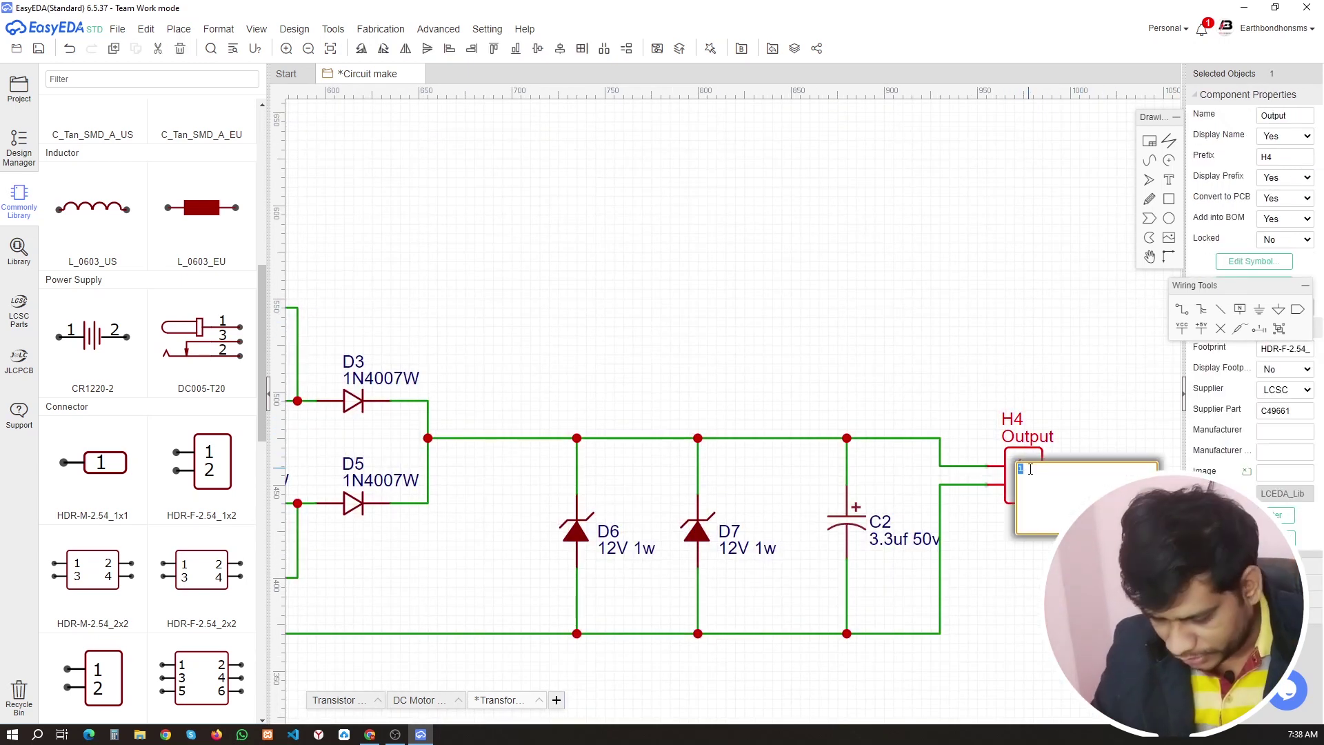
type("+")
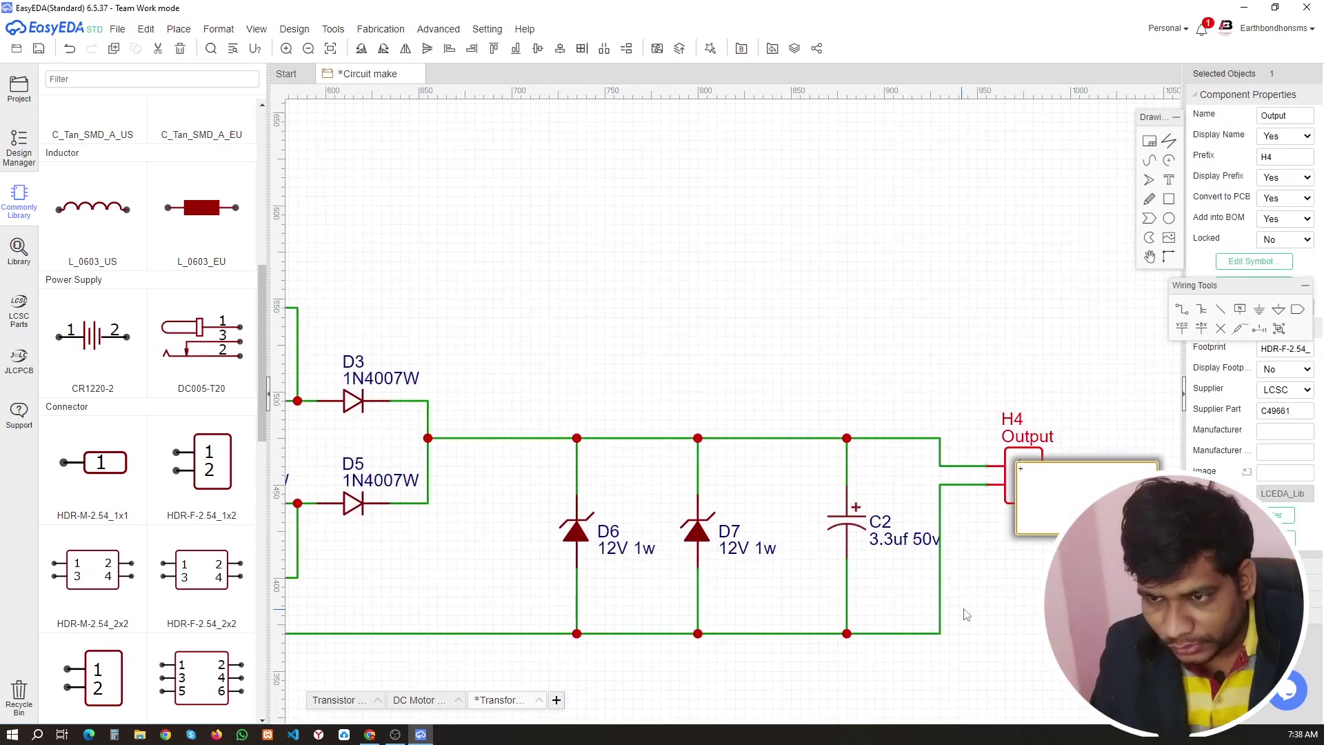
left_click(1022, 488)
double_click(1022, 488)
type("-")
left_click(1079, 417)
scroll(1095, 424, "down", 3)
scroll(1093, 368, "up", 1)
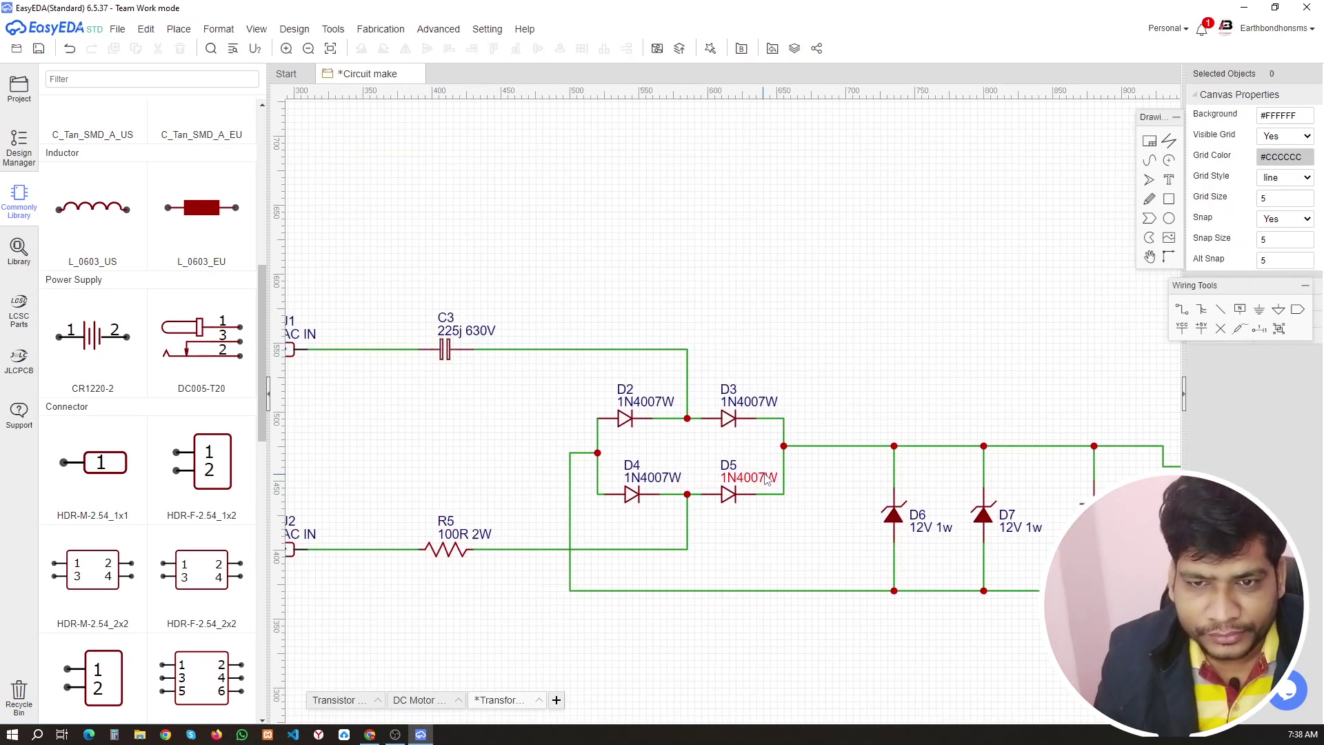
scroll(1093, 368, "down", 1)
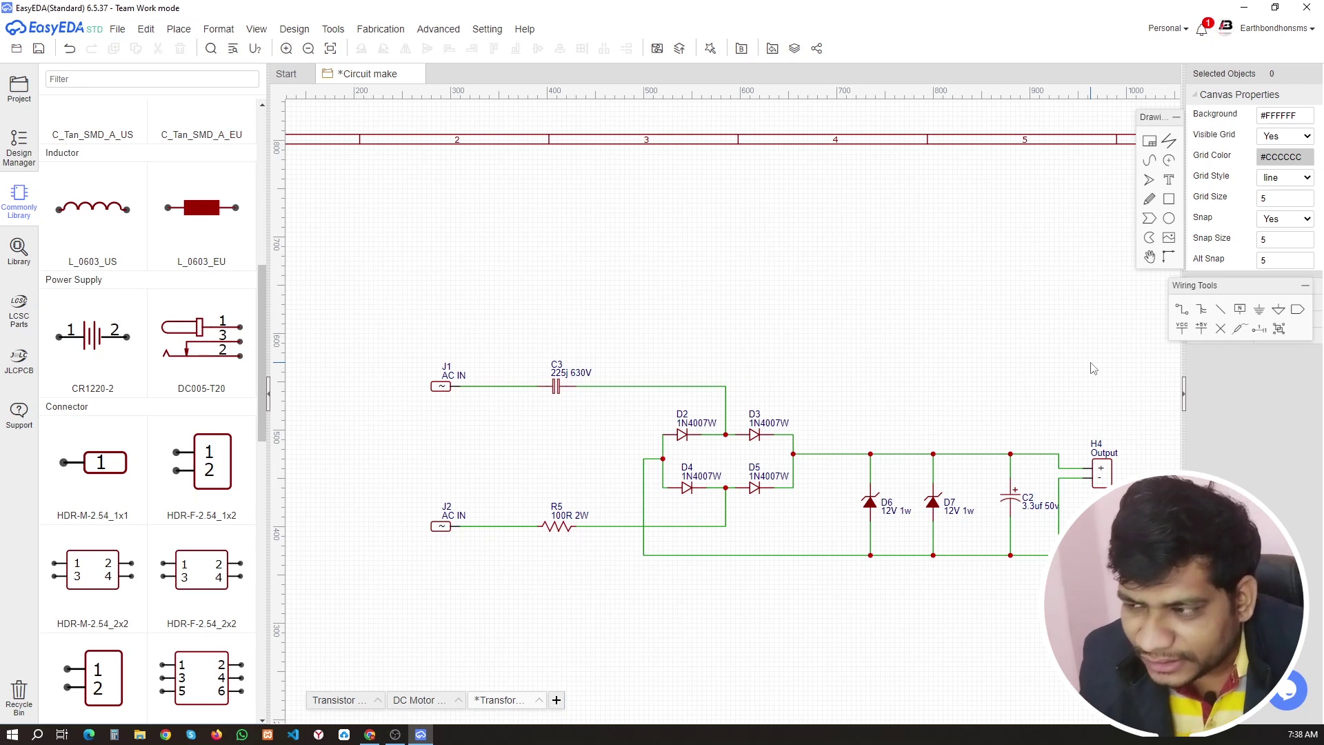